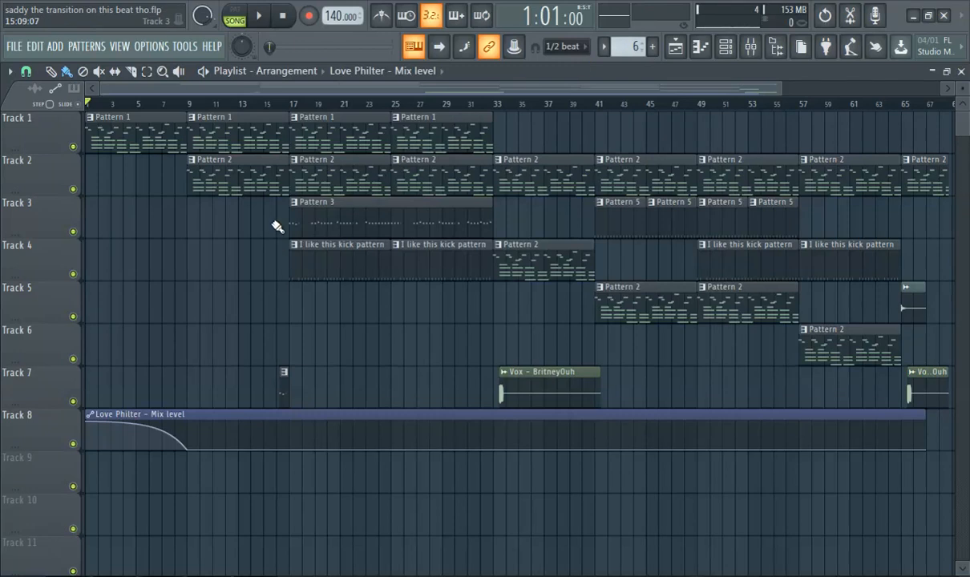
Play the song arrangement from bar 1 in the playlist.
scroll(284, 202, "up", 3)
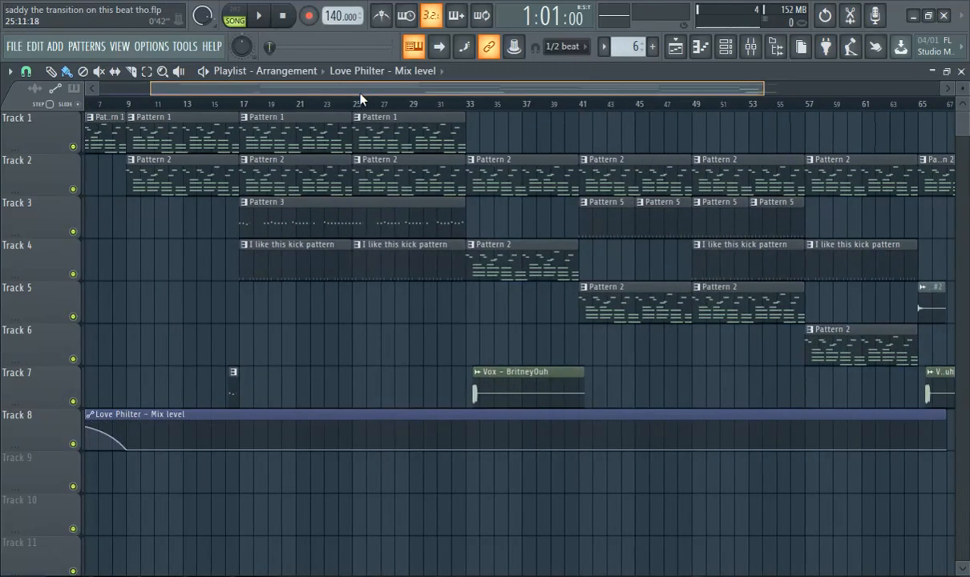
left_click_drag(361, 95, 301, 99)
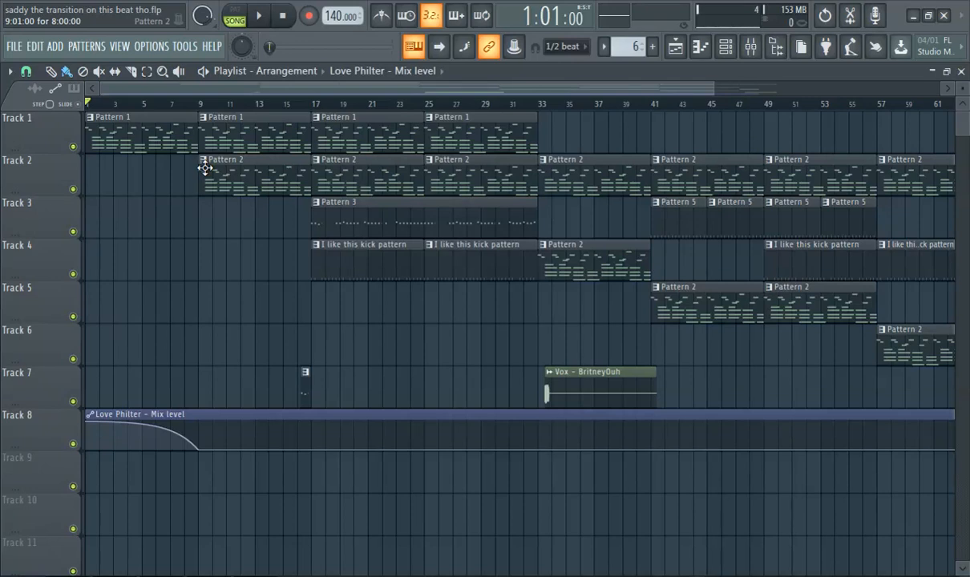
scroll(409, 150, "down", 3)
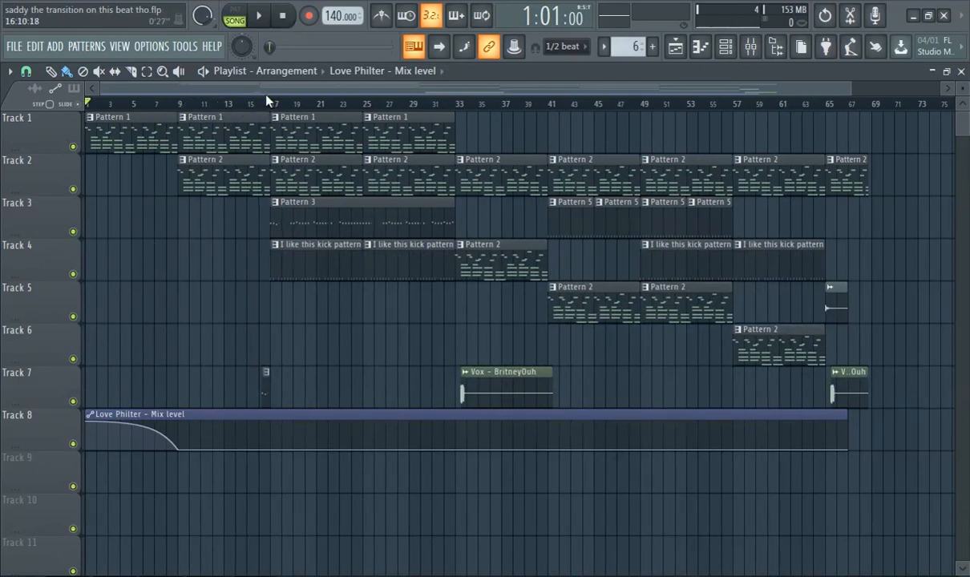
left_click(260, 17)
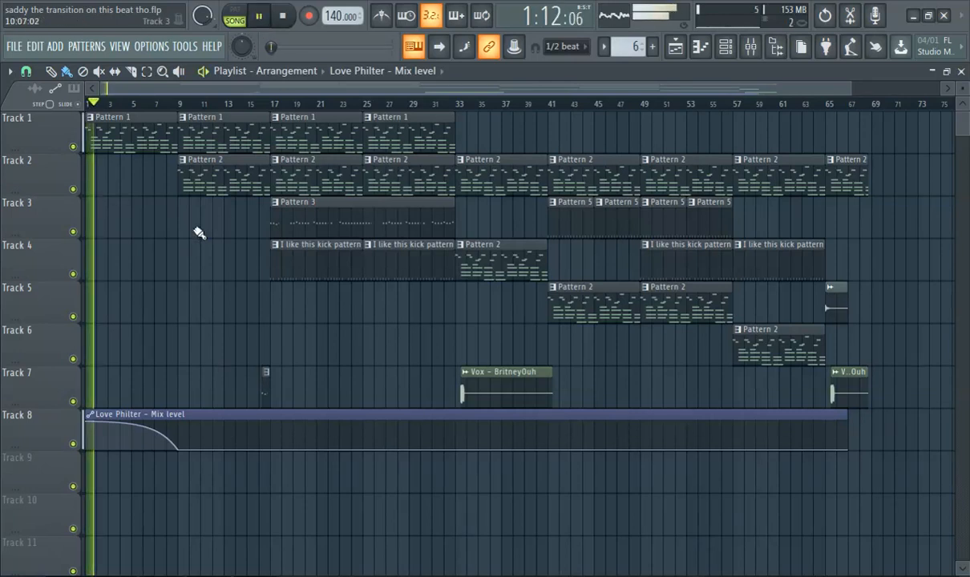
Select Pattern 1 and open the FL Keys instrument on its ePiano channel.
left_click(141, 134)
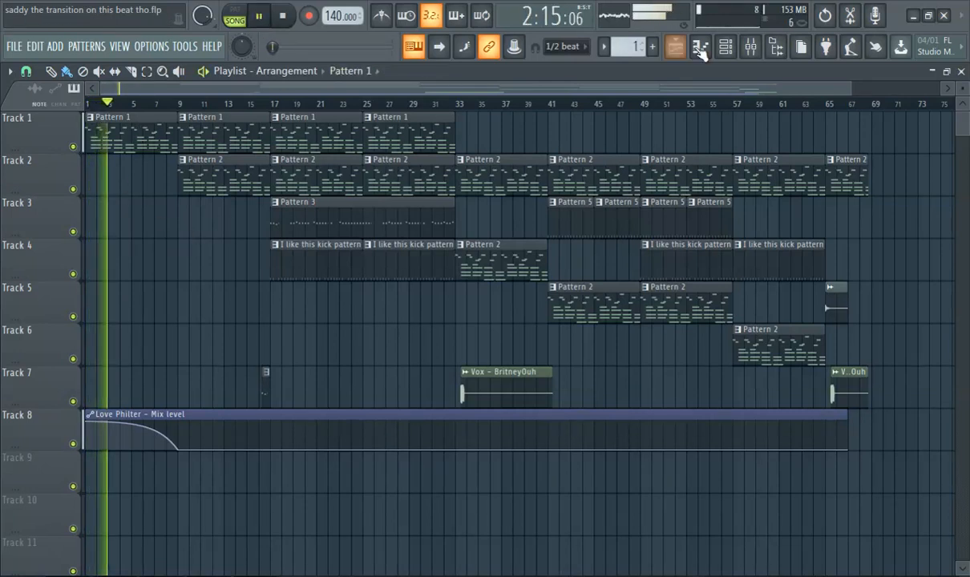
left_click(726, 49)
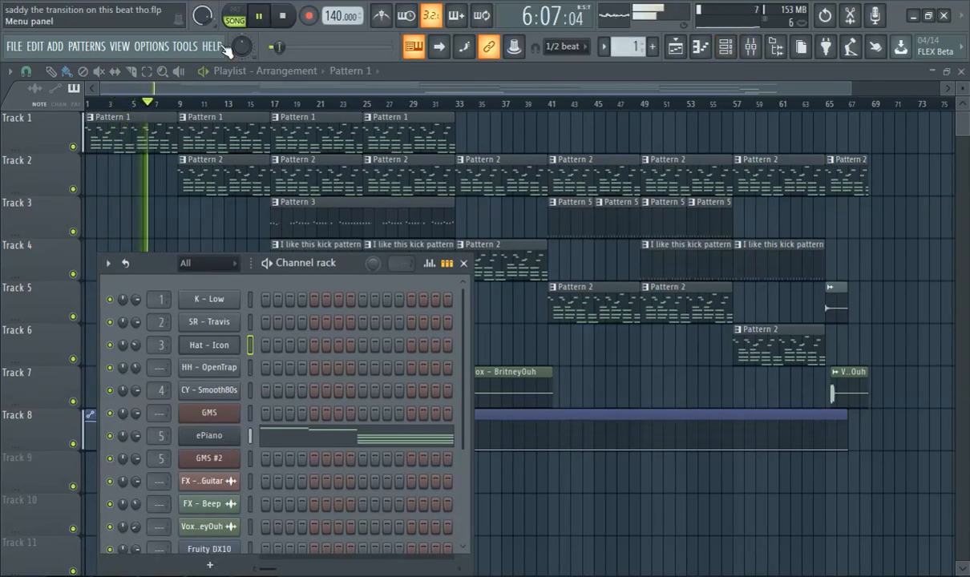
left_click(55, 46)
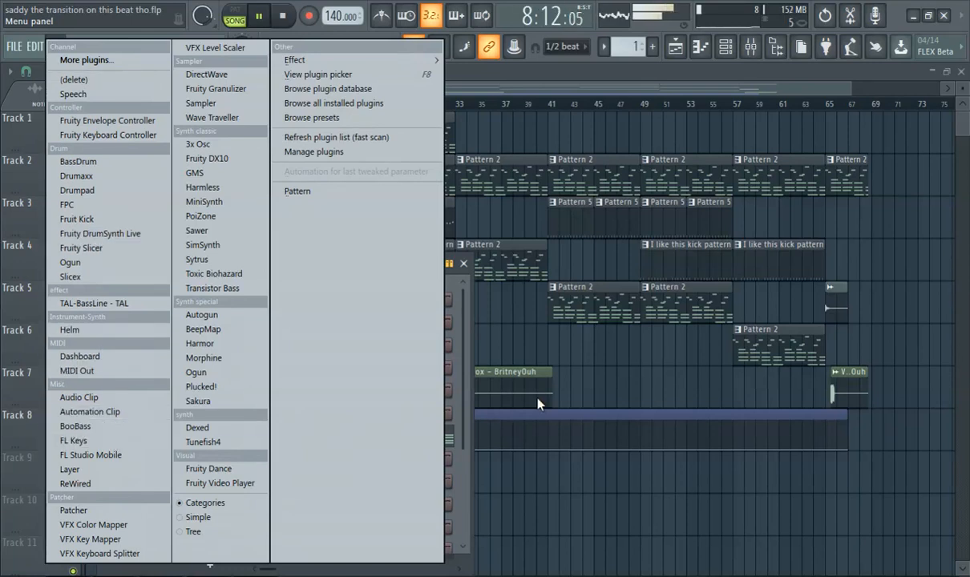
left_click(454, 286)
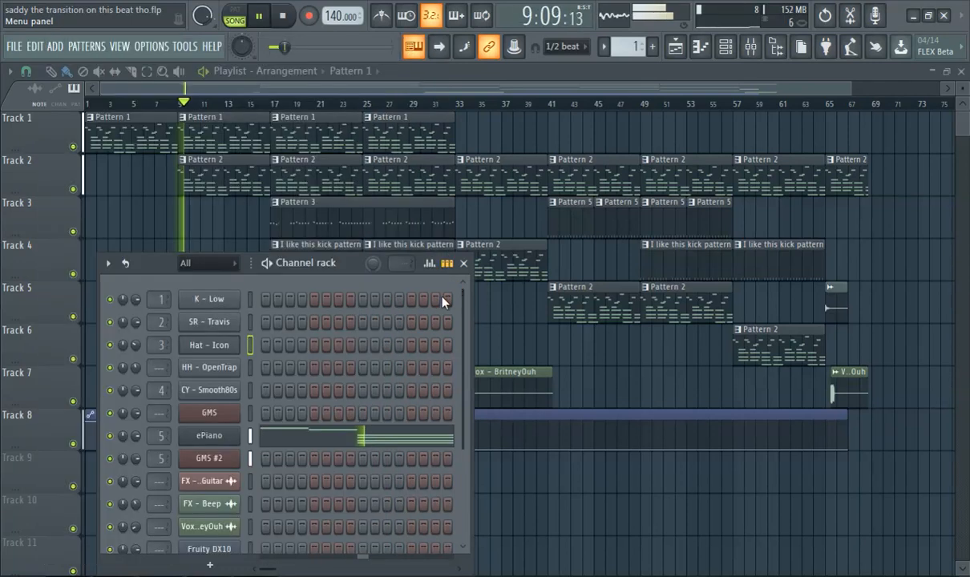
left_click(209, 435)
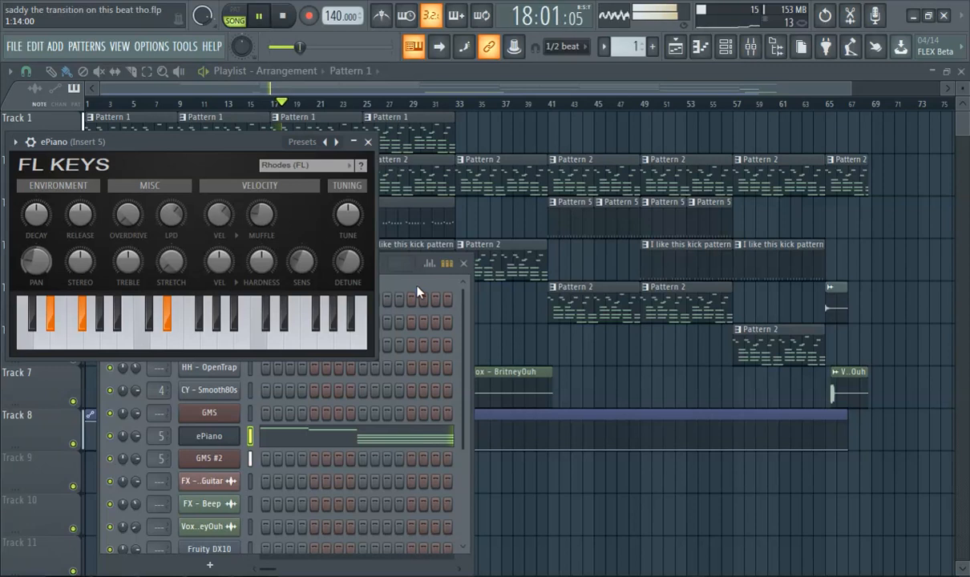
Open the ePiano piano roll for Pattern 1, restart playback near its beginning and examine the opening notes.
left_click(141, 104)
double_click(135, 147)
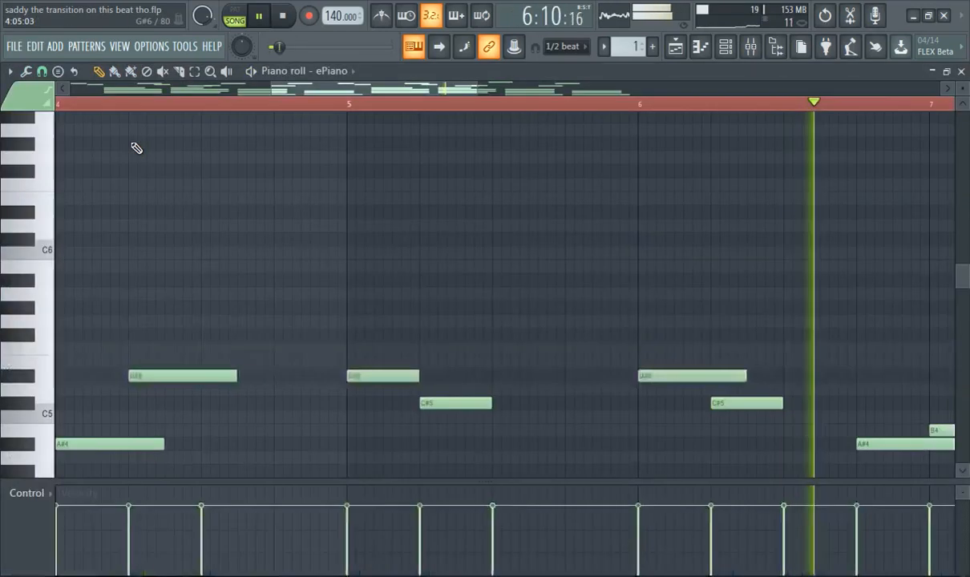
left_click_drag(322, 87, 76, 117)
scroll(153, 174, "down", 1)
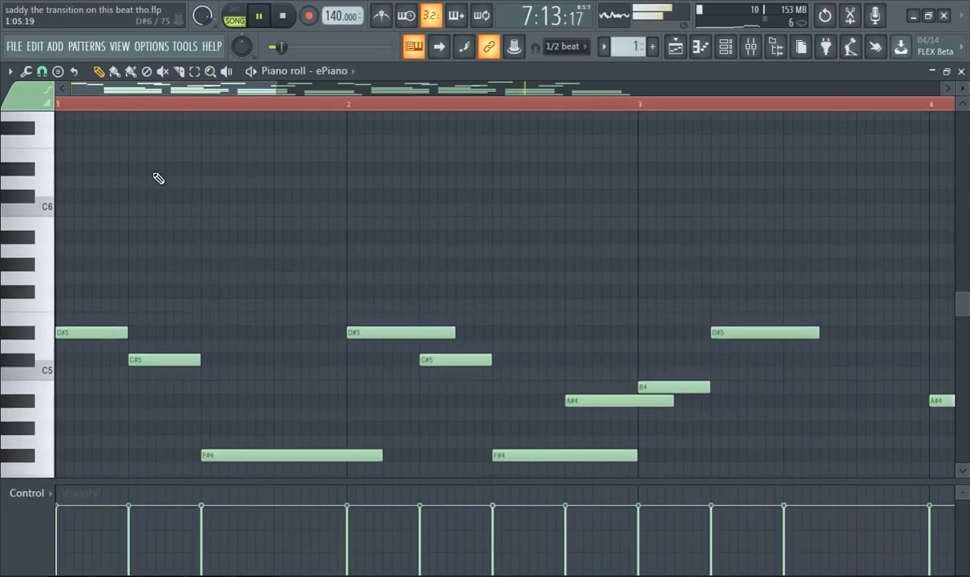
scroll(154, 174, "down", 7)
scroll(191, 170, "up", 4)
left_click(163, 105)
scroll(81, 199, "up", 3)
scroll(481, 181, "down", 3)
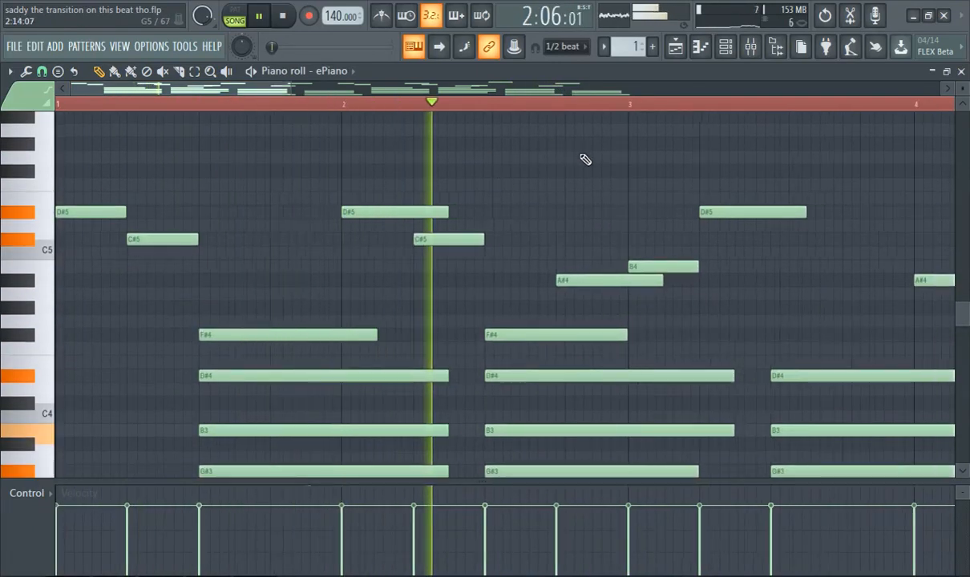
scroll(584, 160, "down", 4)
scroll(271, 226, "up", 2)
left_click_drag(224, 215, 206, 213)
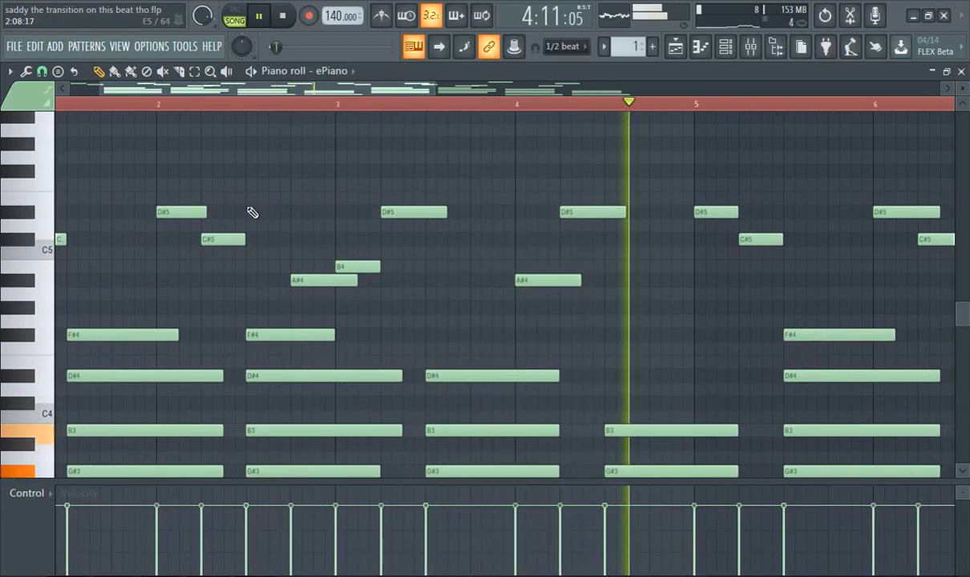
left_click(264, 199)
left_click(274, 184)
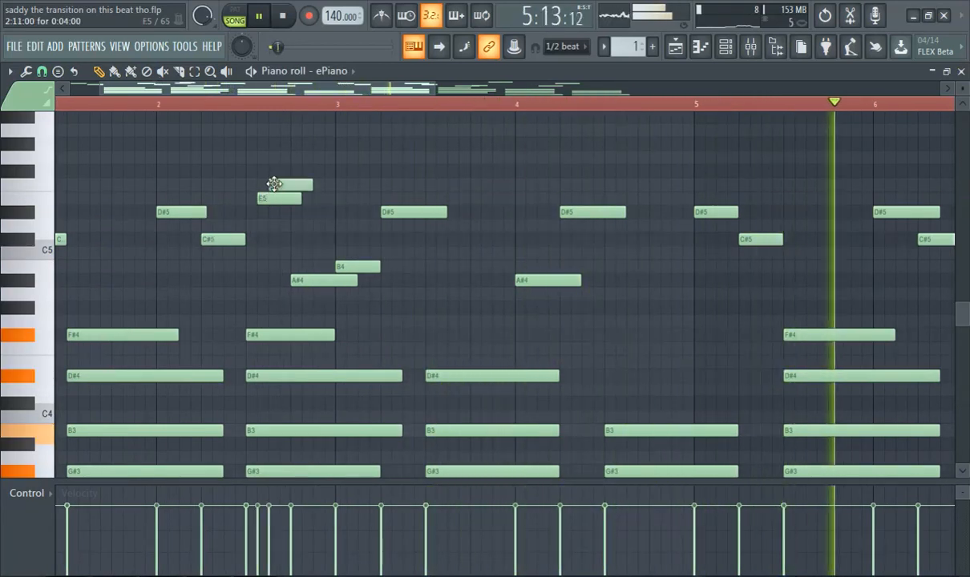
right_click(274, 184)
right_click(281, 198)
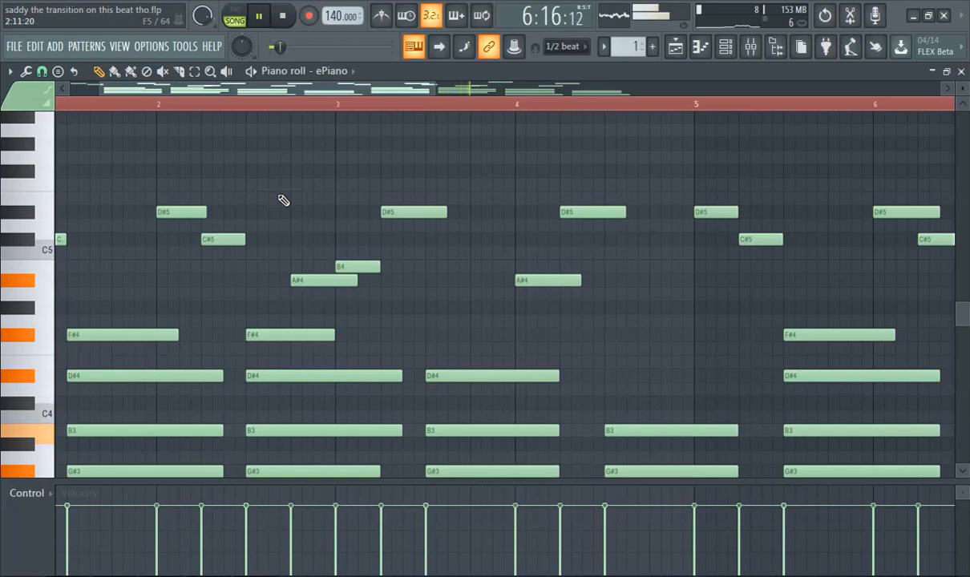
Examine the ePiano melody notes across all eight bars of Pattern 1.
scroll(268, 195, "down", 3)
scroll(337, 165, "down", 1)
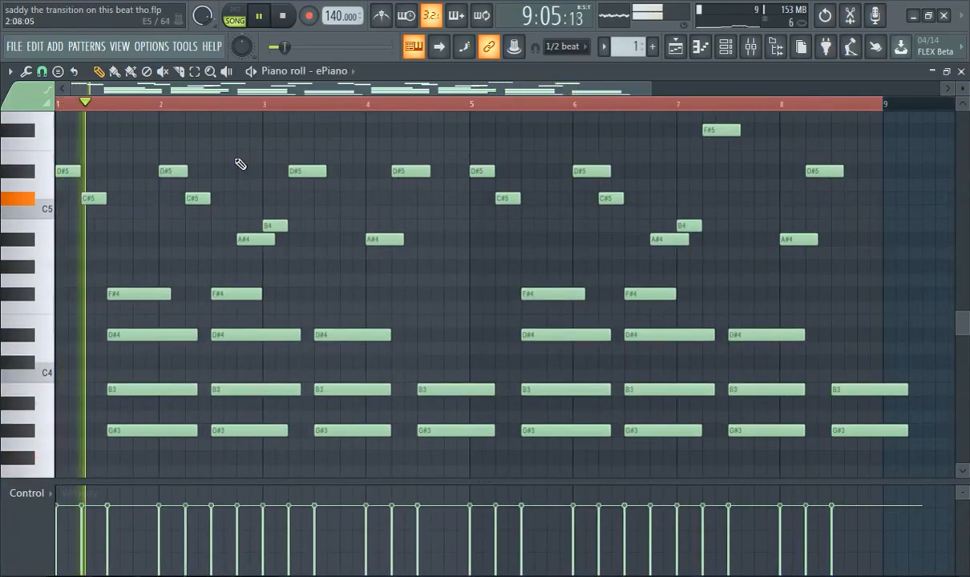
scroll(296, 191, "up", 2)
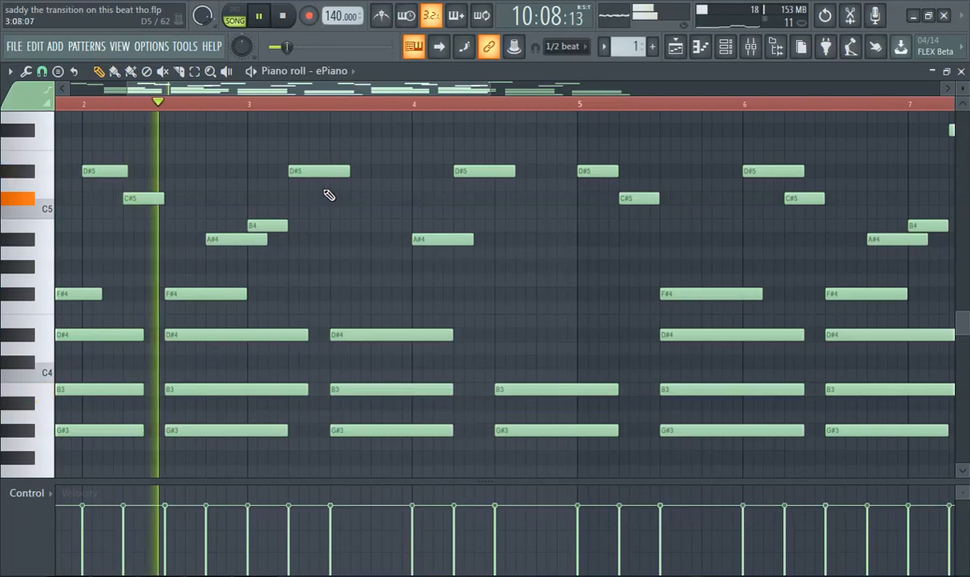
scroll(344, 210, "down", 2)
scroll(425, 214, "down", 2)
scroll(441, 214, "up", 3)
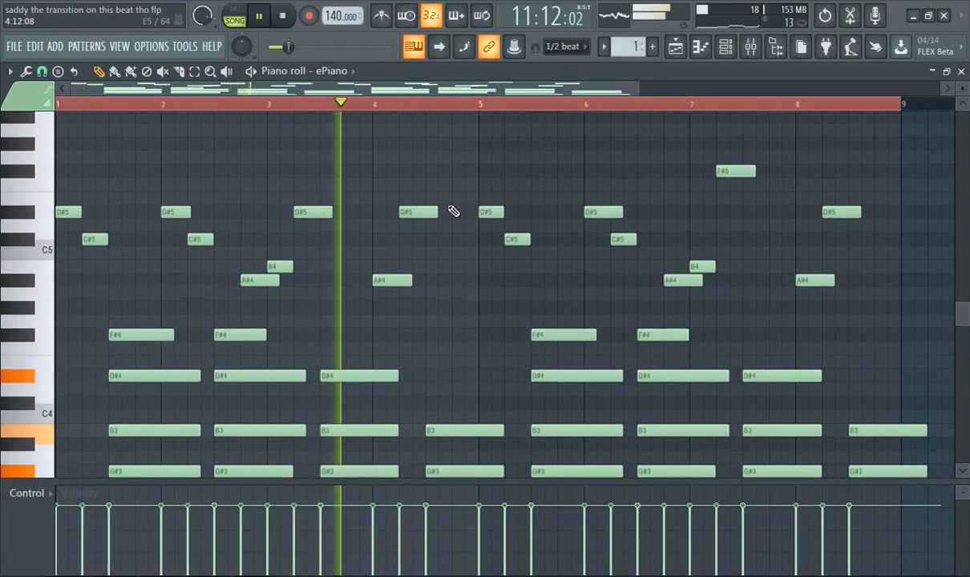
scroll(610, 288, "up", 1)
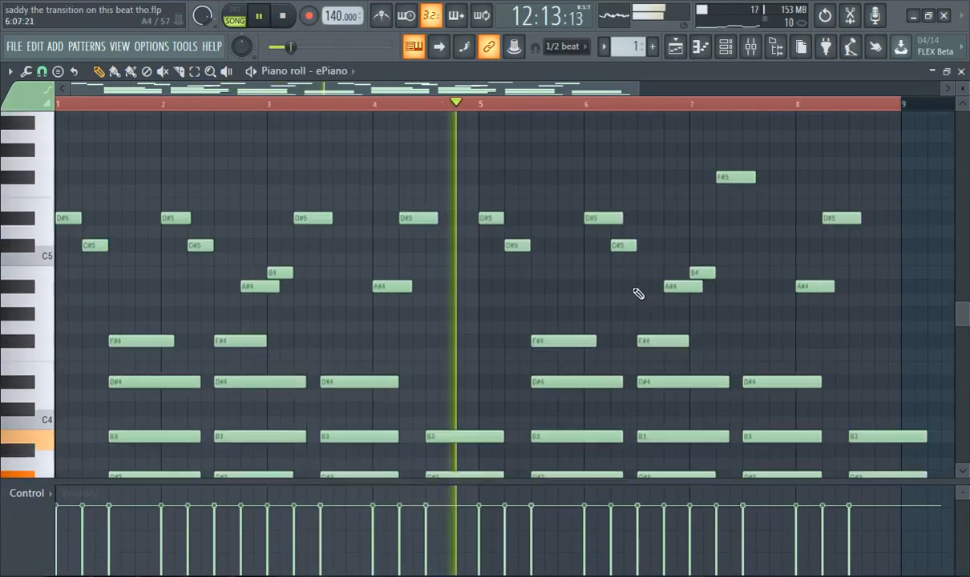
scroll(674, 245, "up", 2)
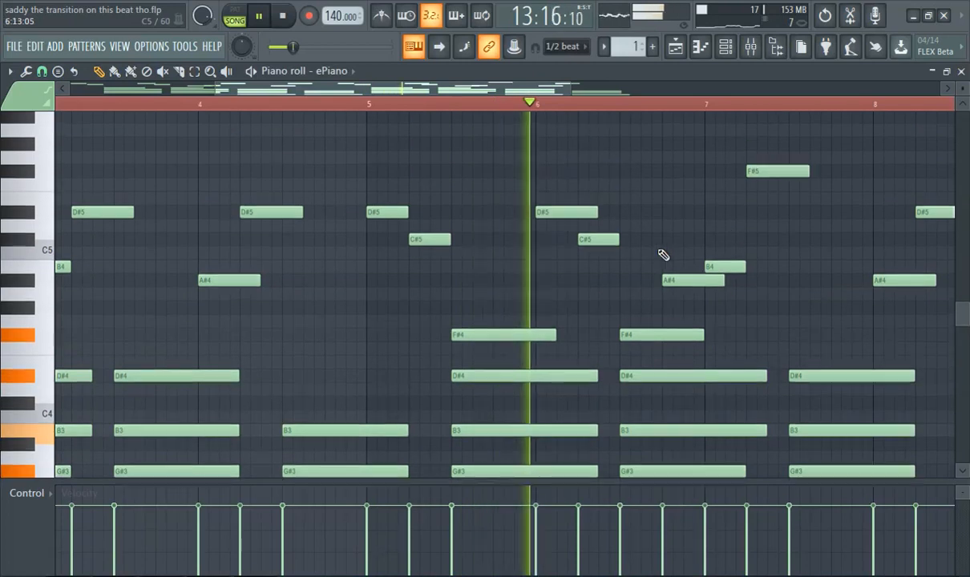
Examine the lower chord and bass notes of the ePiano part across all eight bars.
scroll(773, 245, "down", 2)
scroll(789, 228, "down", 2)
scroll(788, 228, "down", 1)
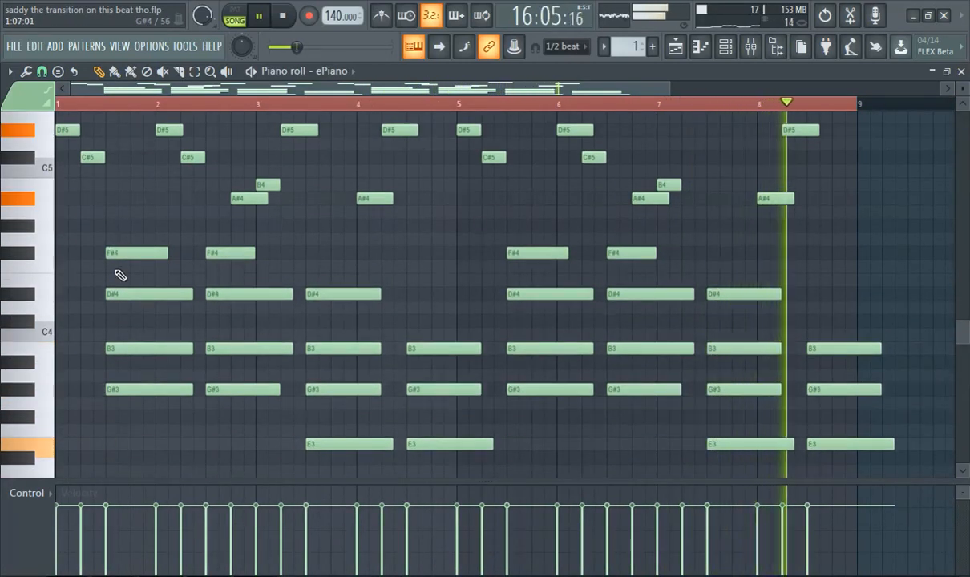
scroll(338, 294, "down", 3)
scroll(346, 284, "up", 3)
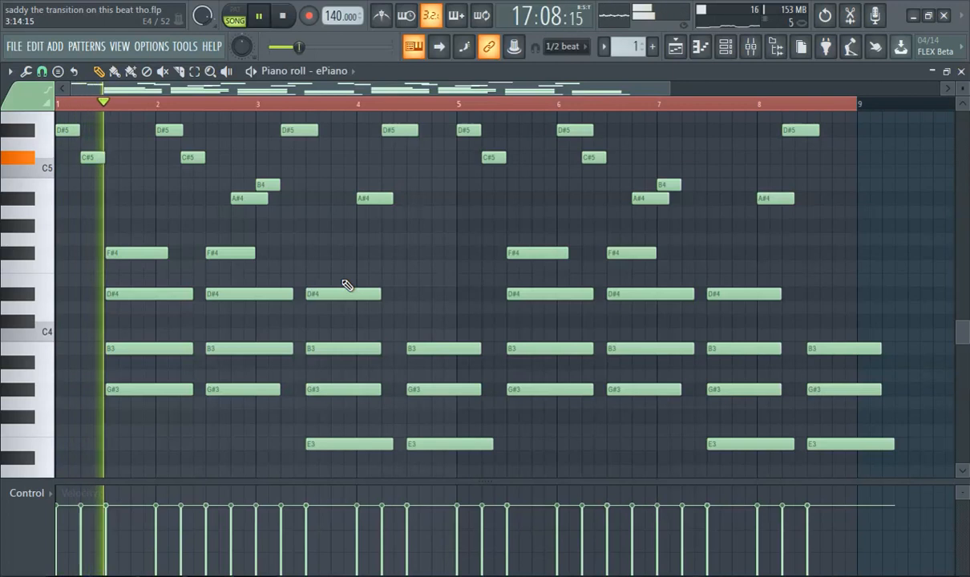
scroll(346, 284, "down", 2)
scroll(337, 283, "up", 1)
scroll(321, 273, "down", 2)
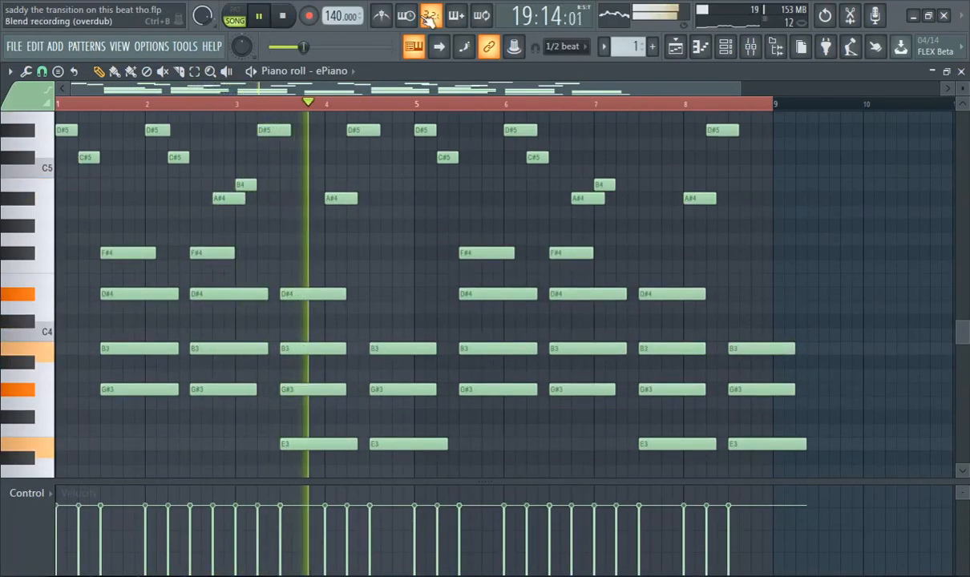
Switch playback from song to pattern mode, audition Pattern 1 on its own and pause it.
key("space")
left_click(235, 17)
left_click(259, 16)
scroll(398, 163, "up", 2)
scroll(398, 163, "down", 2)
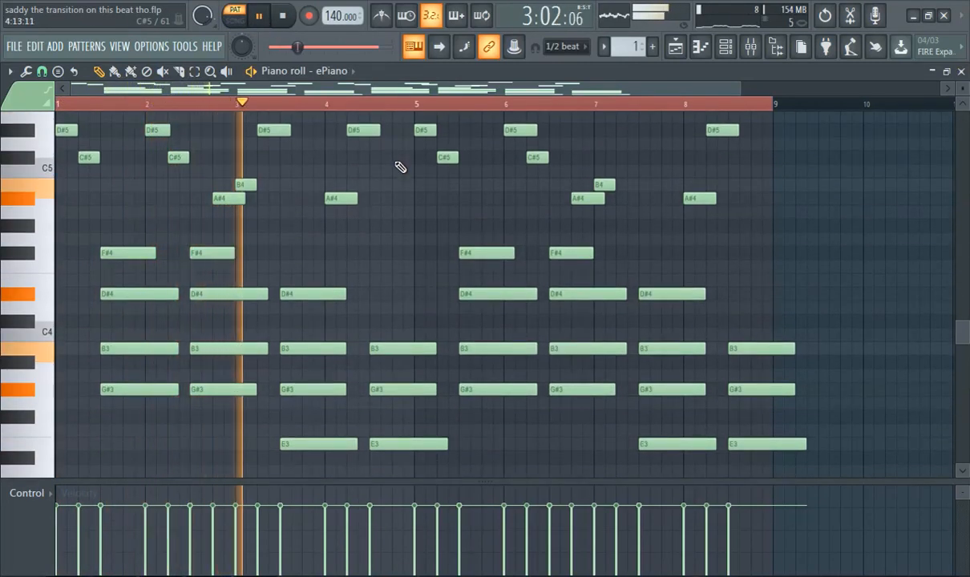
left_click(259, 16)
Replay Pattern 1 from bar 1, pause it and review its melody and chord notes.
scroll(484, 171, "up", 3)
scroll(135, 245, "down", 2)
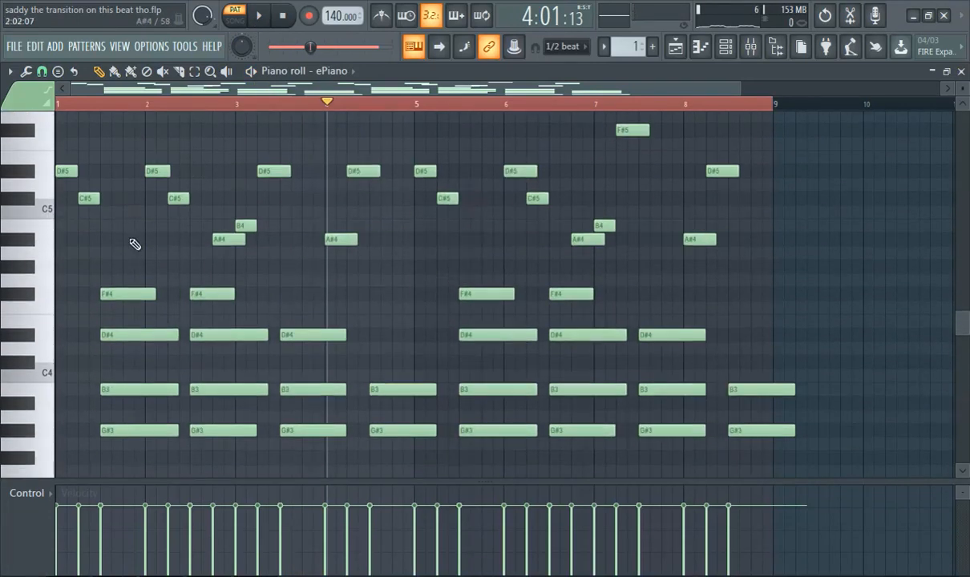
scroll(345, 353, "down", 3)
scroll(275, 244, "up", 3)
left_click(258, 17)
left_click(261, 18)
key("space")
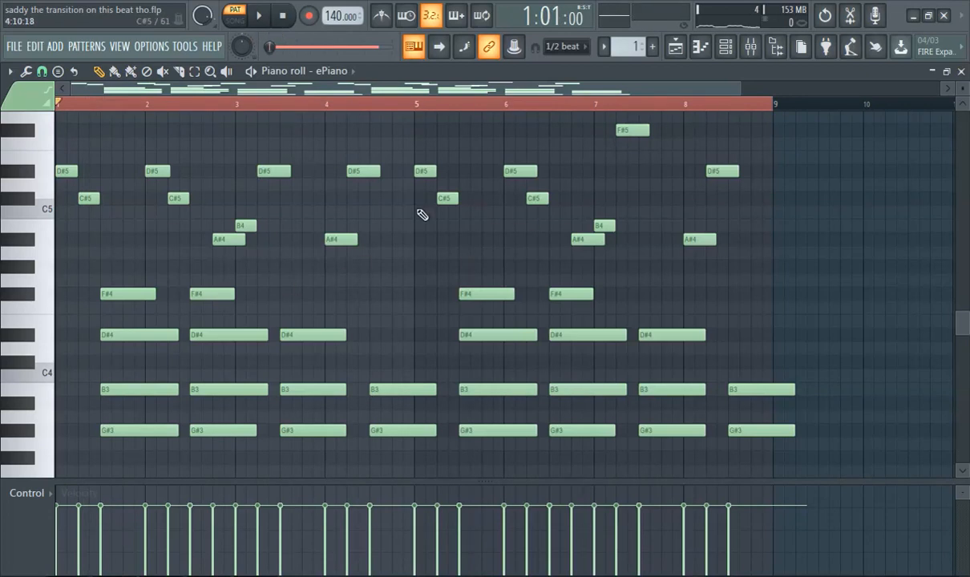
left_click(259, 23)
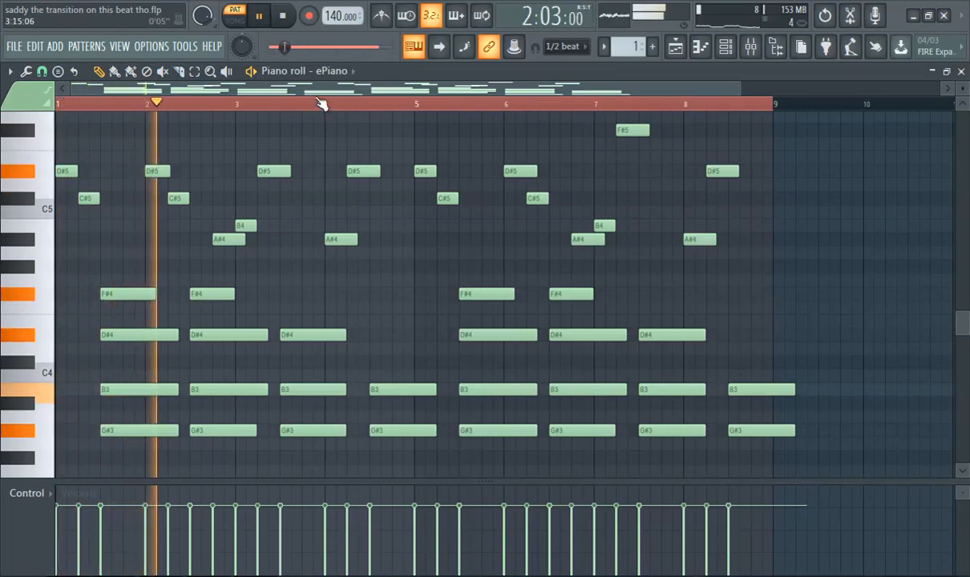
scroll(321, 104, "down", 2)
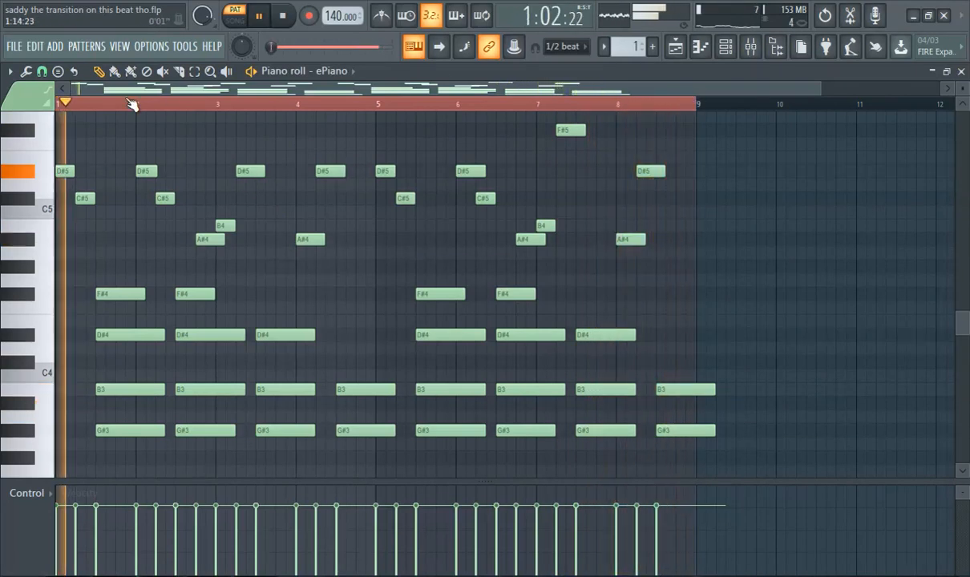
left_click(260, 16)
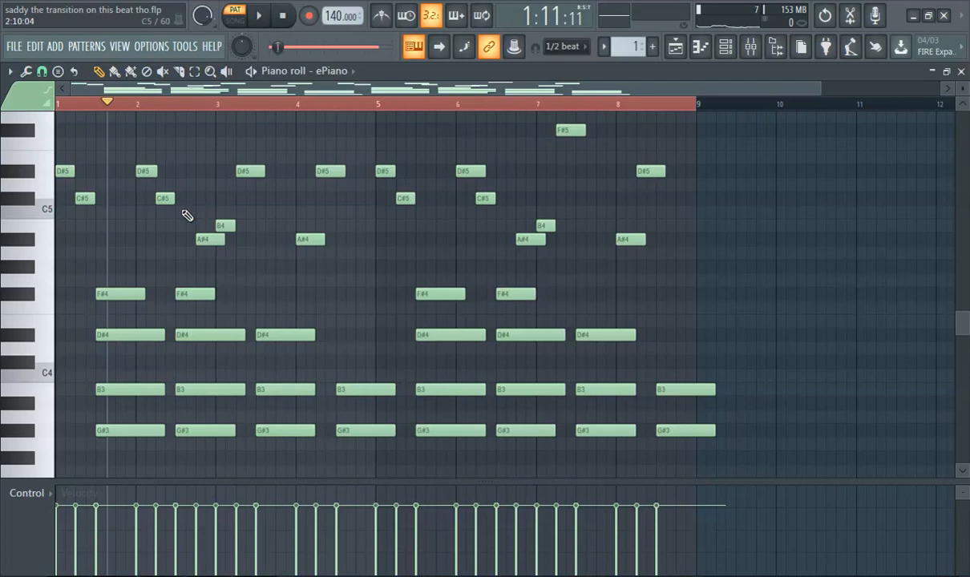
scroll(433, 270, "down", 2)
scroll(333, 377, "up", 1)
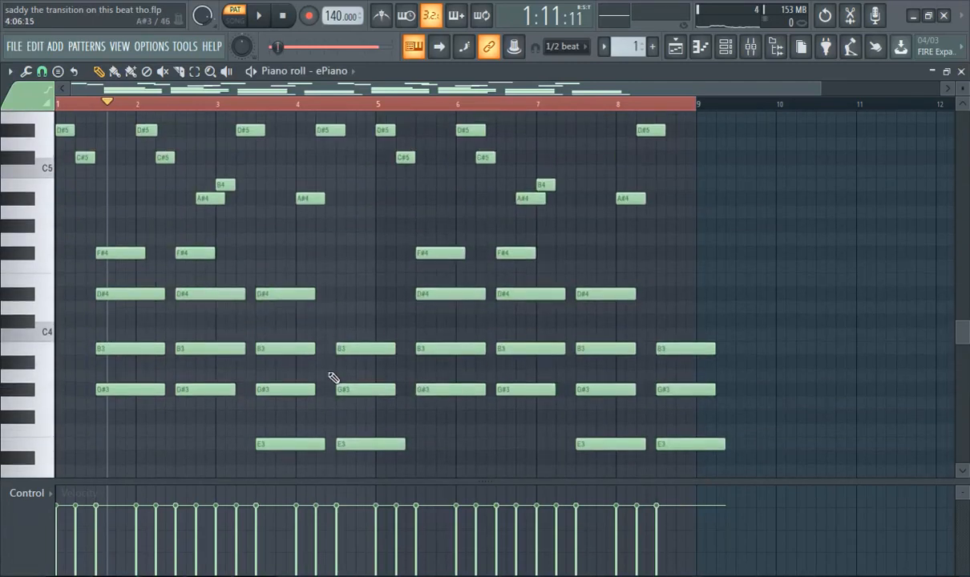
scroll(93, 122, "up", 1)
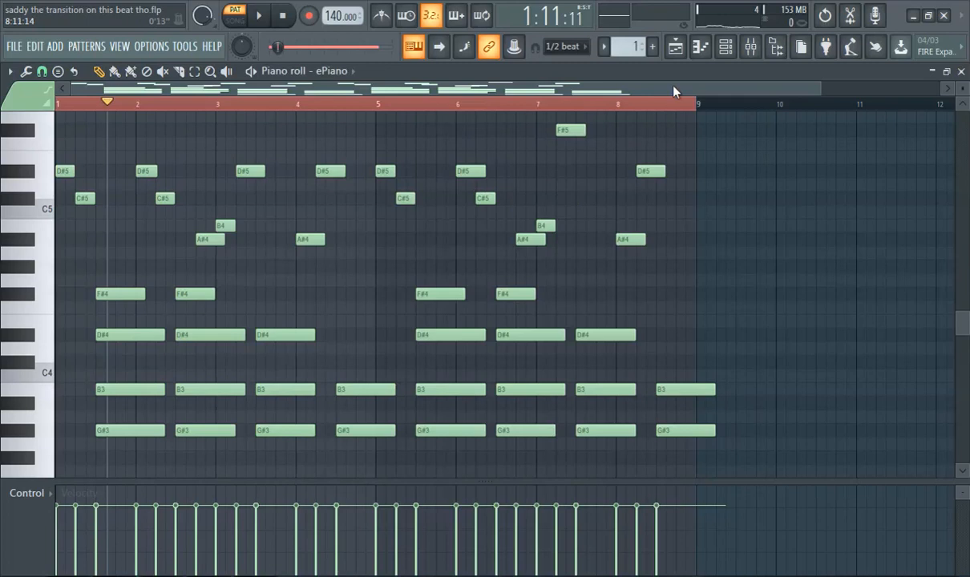
Return to the playlist, select Pattern 2 and open the GMS synthesizer on its GMS #2 channel.
left_click(674, 56)
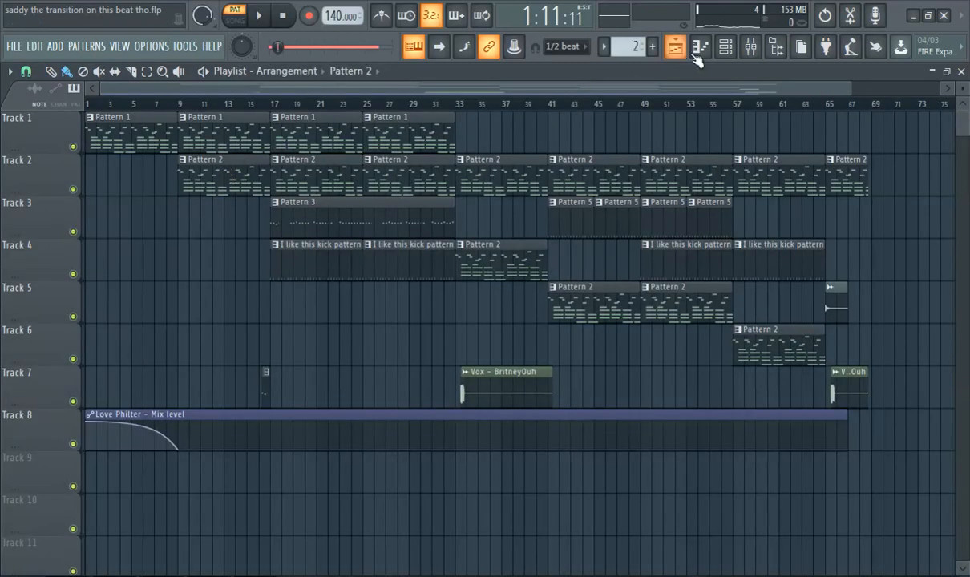
left_click(724, 49)
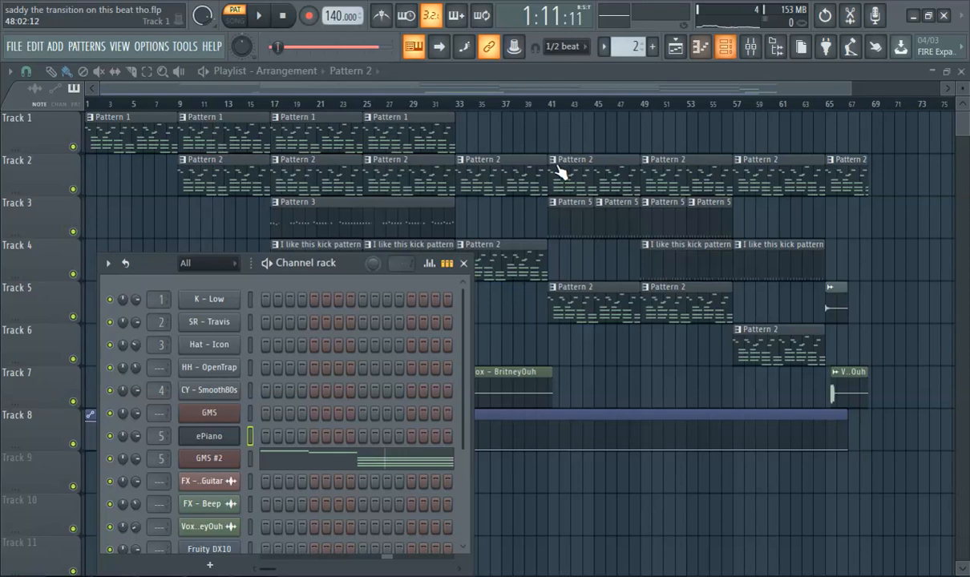
left_click(211, 459)
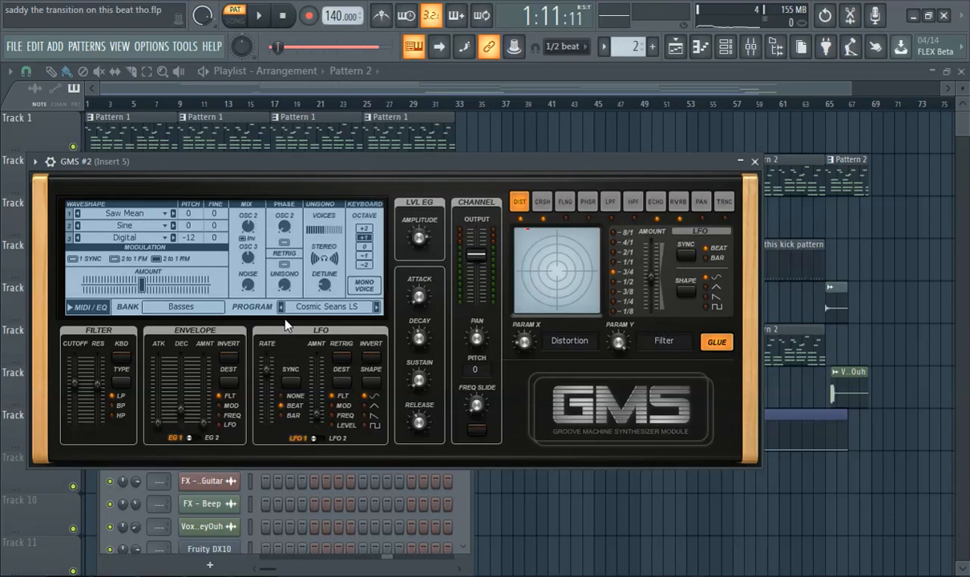
Audition a few notes on the GMS #2 Cosmic Seans LS sound and check GMS in the list of addable channel plugins.
key("q")
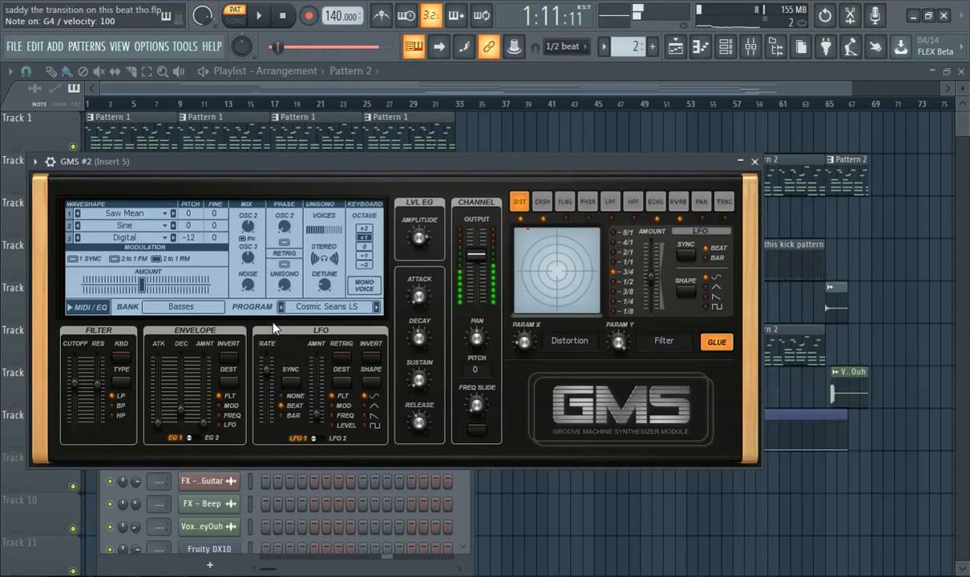
key("n")
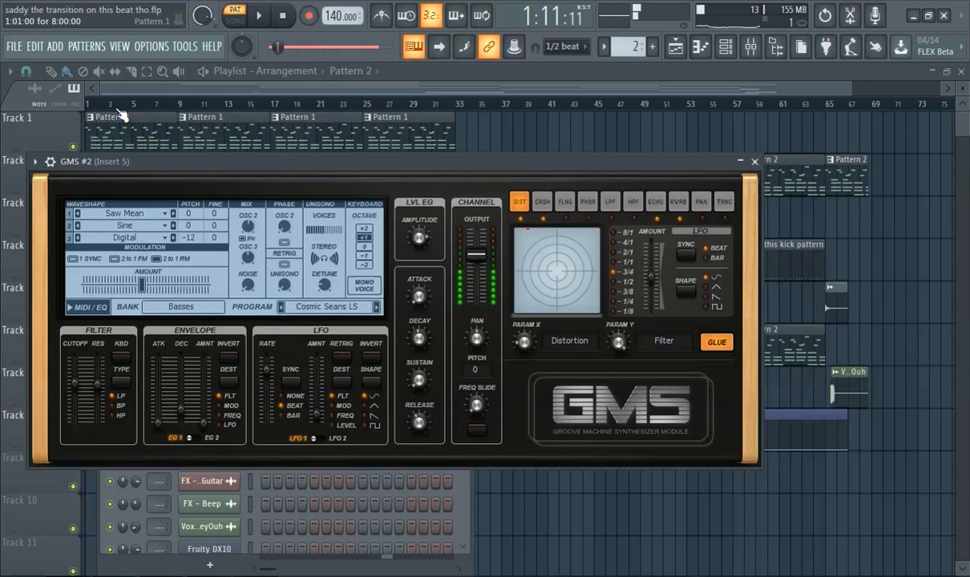
left_click(68, 51)
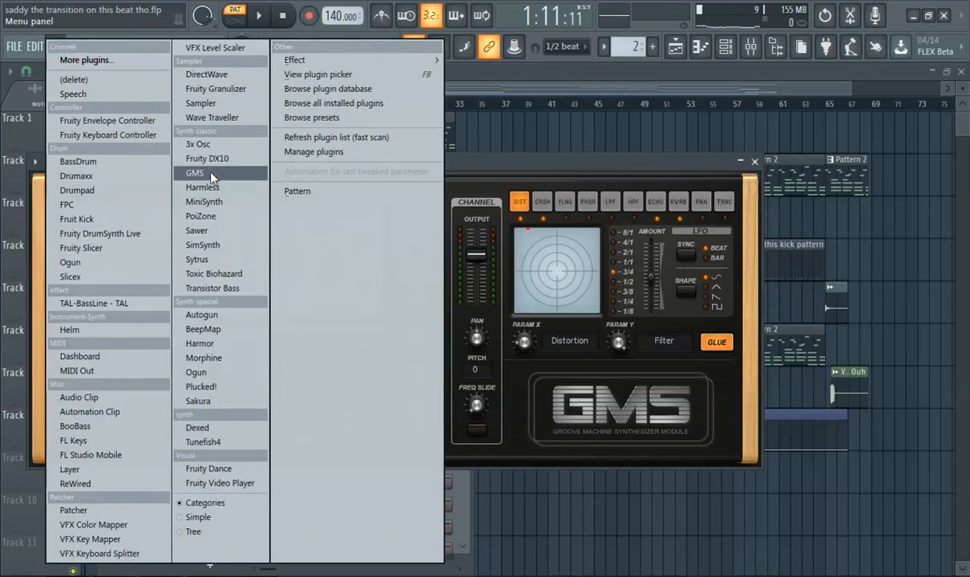
left_click(527, 171)
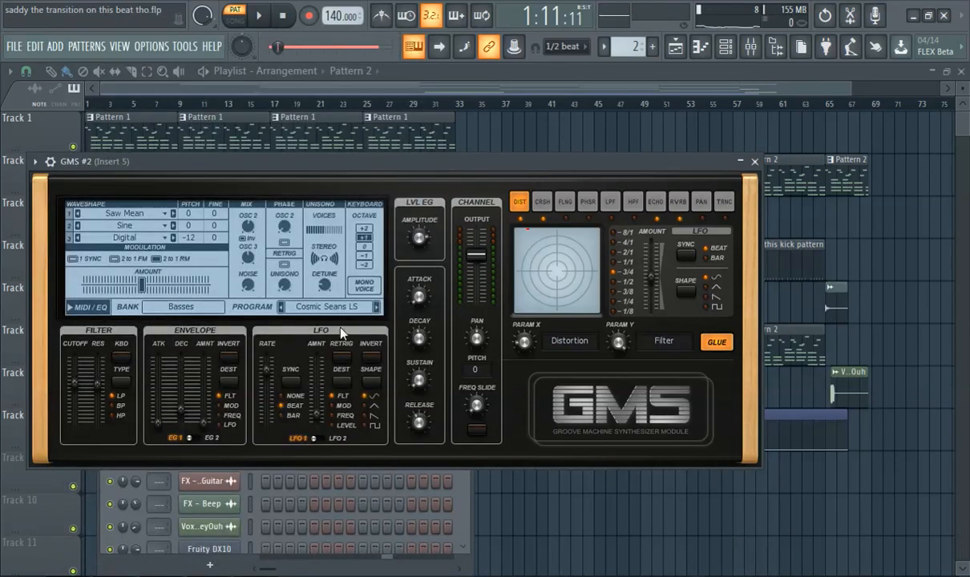
left_click(168, 88)
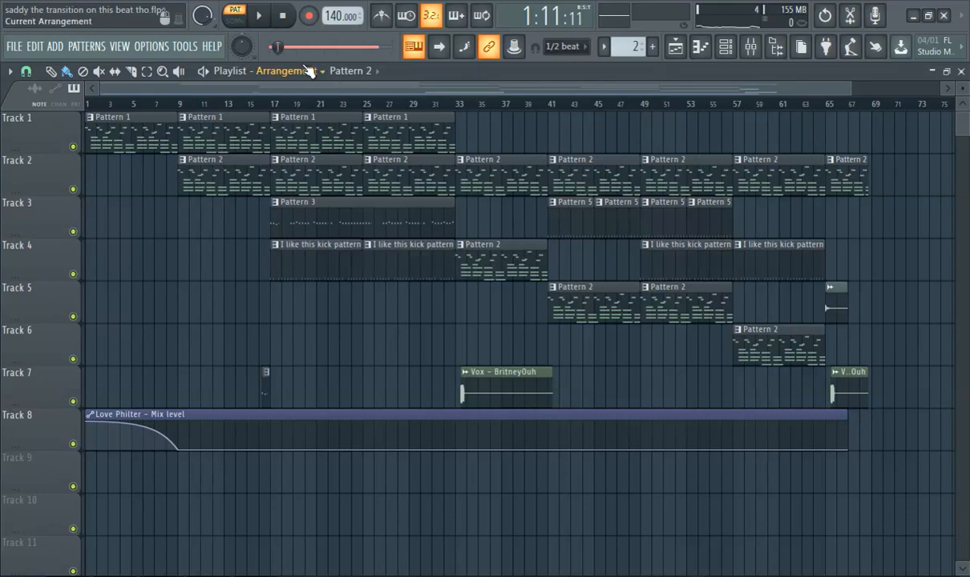
Audition Pattern 2 on its own in pattern mode and play the arrangement in song mode from just before bar 9.
left_click(259, 16)
left_click(286, 47)
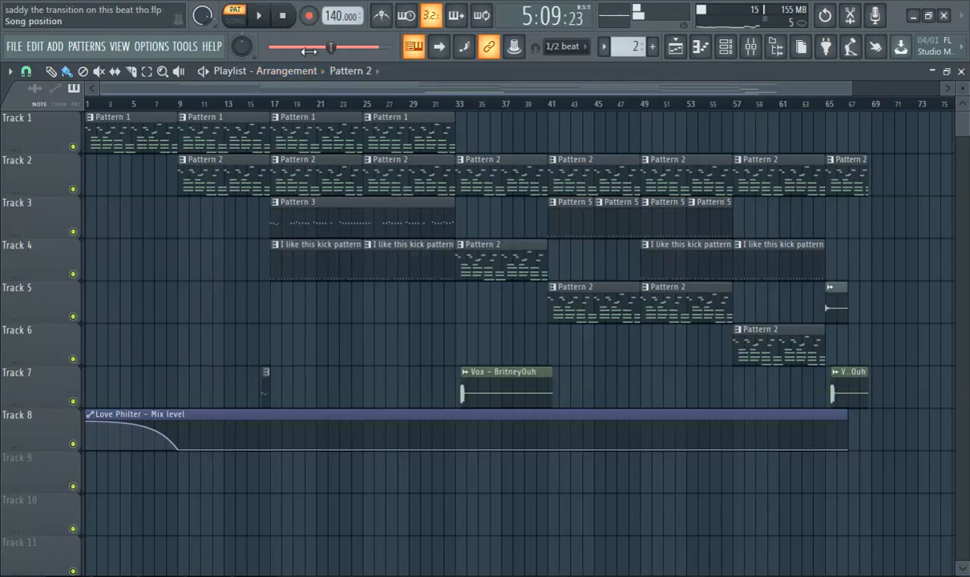
key("l")
left_click(169, 105)
left_click(258, 17)
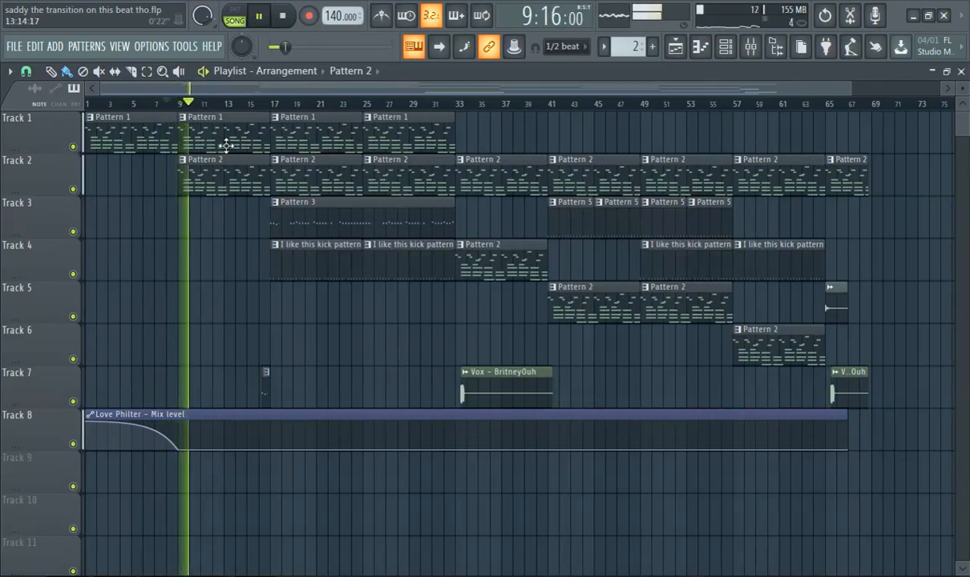
left_click(260, 17)
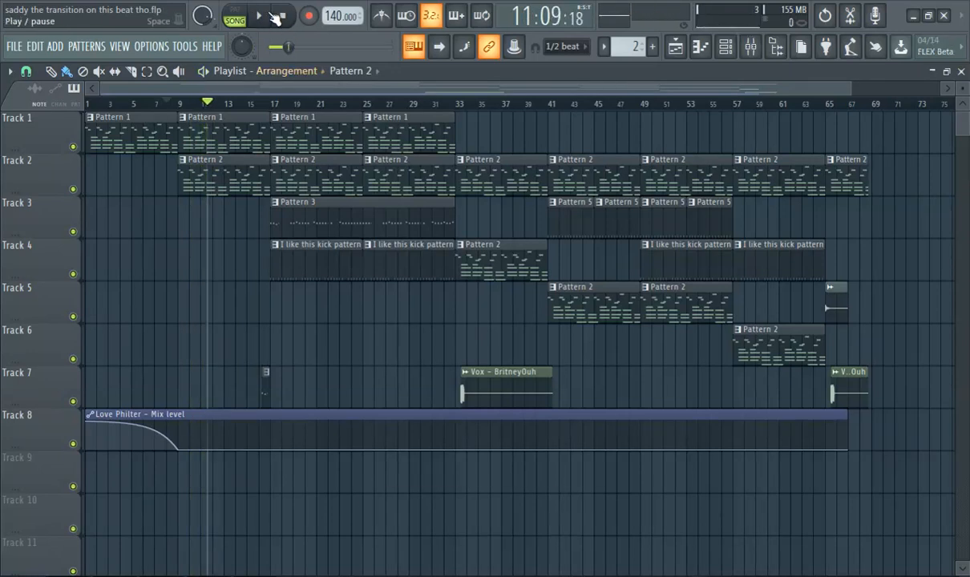
left_click(270, 16)
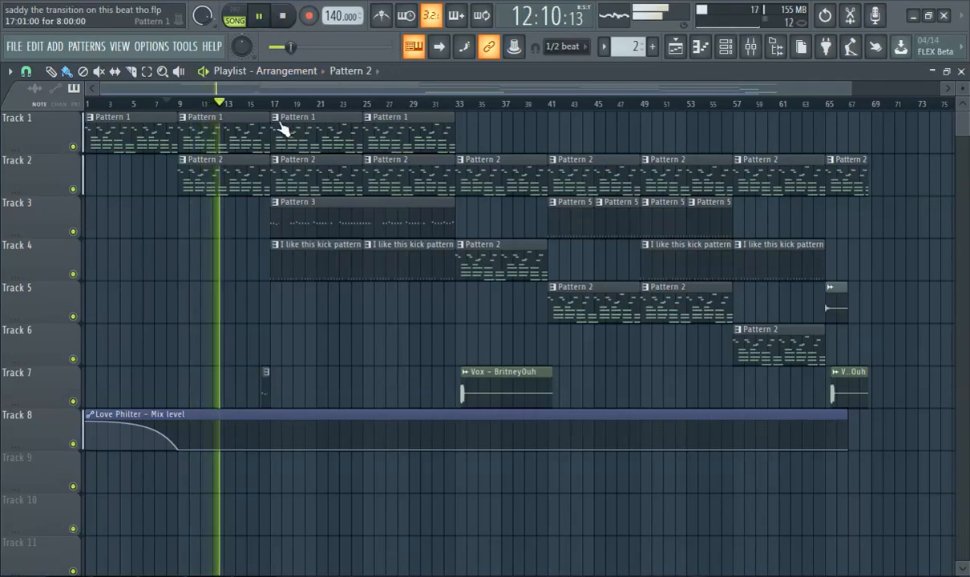
Replay the arrangement from about bar 8 and inspect the channel rack and the mixer's Insert 5 track.
scroll(281, 145, "up", 1)
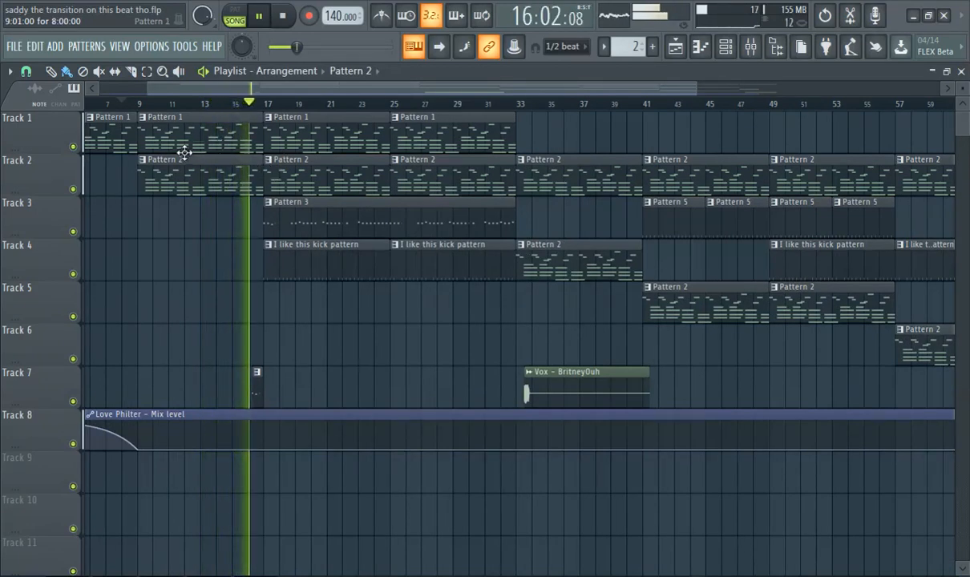
left_click(125, 104)
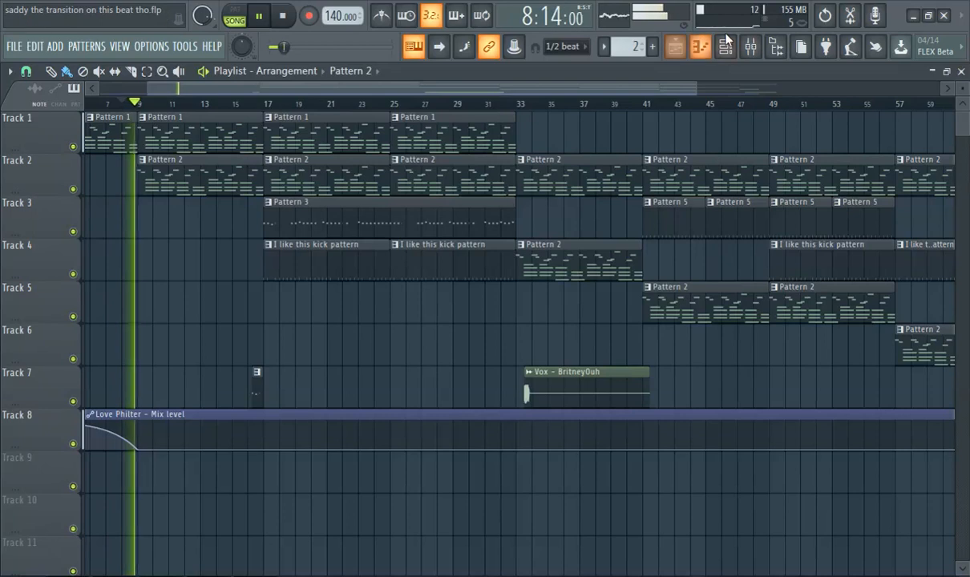
left_click(733, 58)
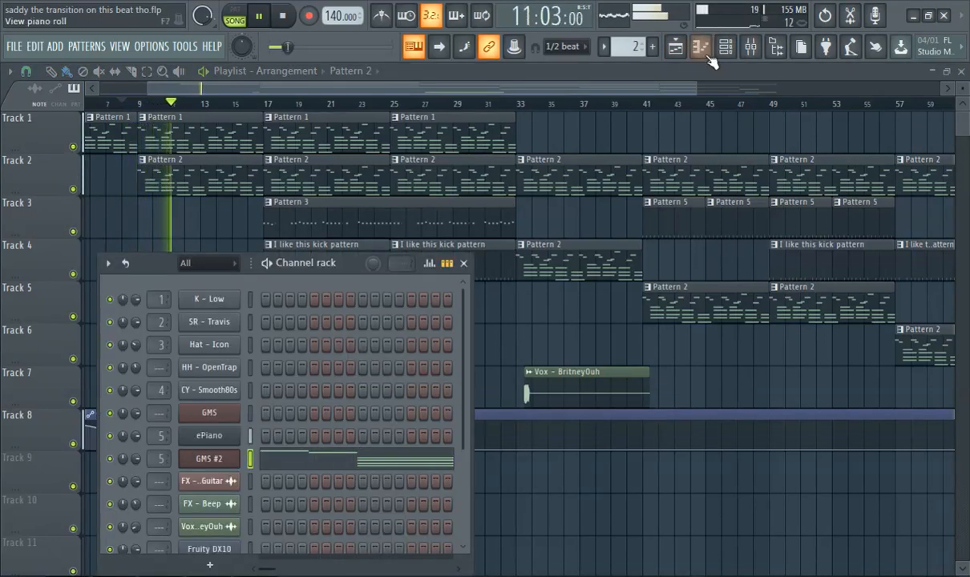
left_click(753, 46)
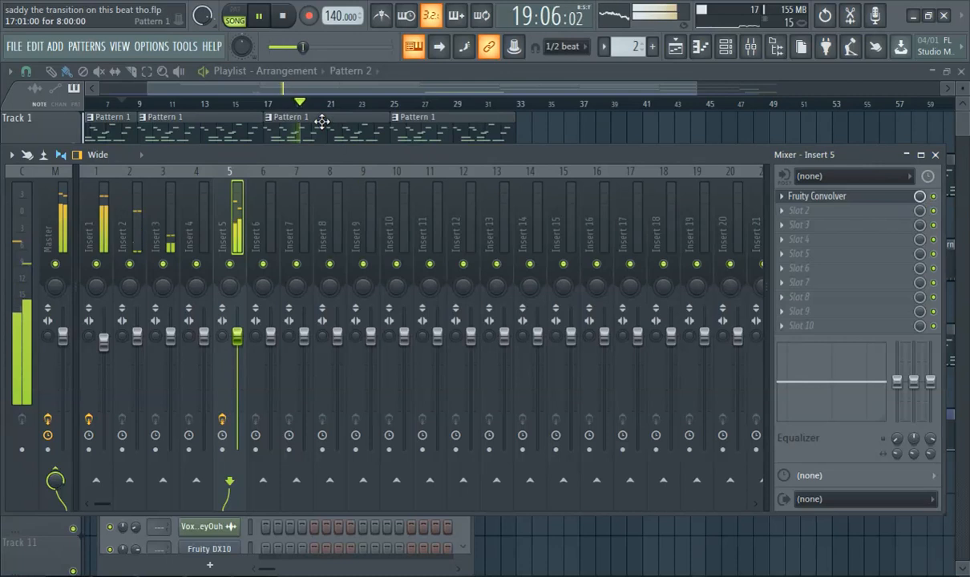
left_click(297, 90)
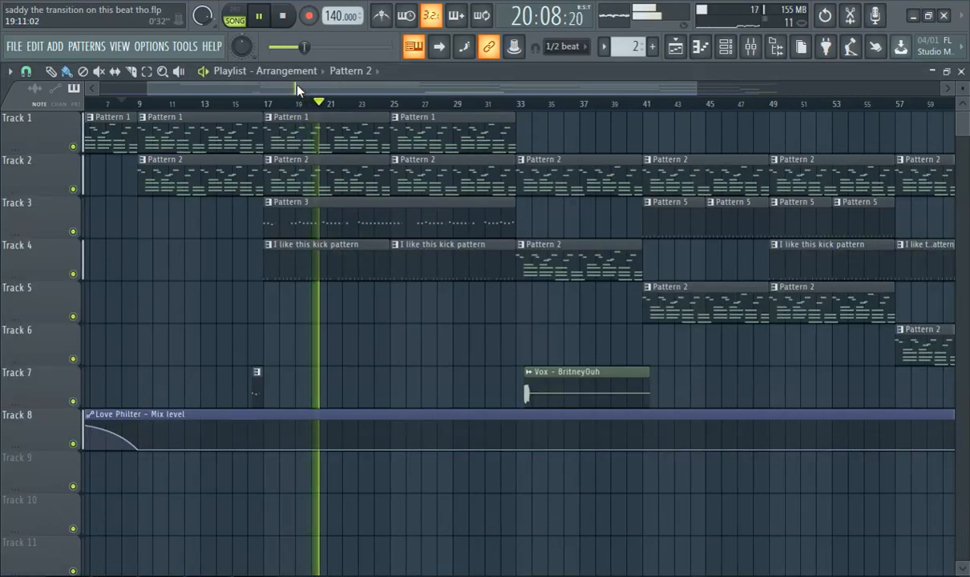
Select Pattern 3, view its Hat - Icon channel's sampler settings and open that channel's notes.
left_click(295, 214)
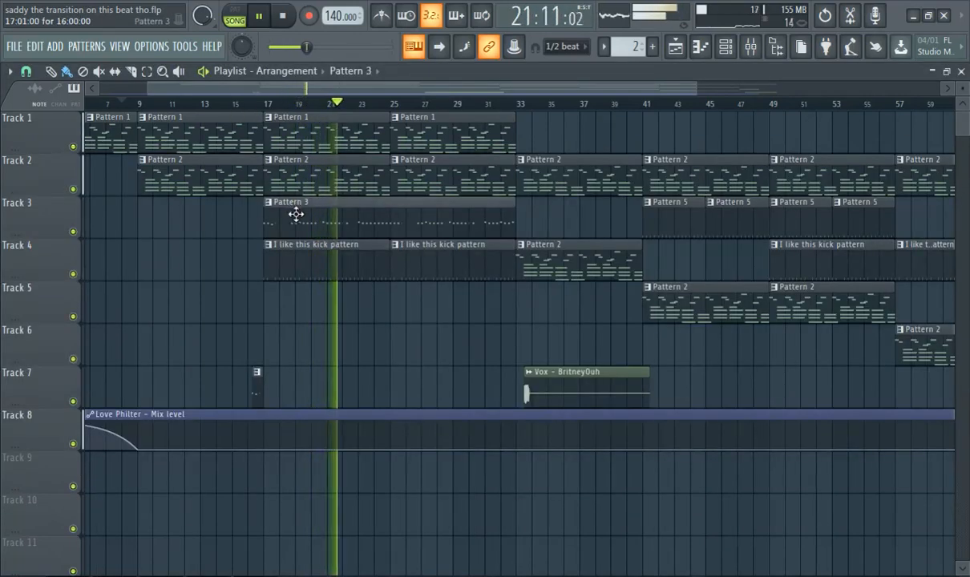
left_click(707, 49)
left_click(713, 48)
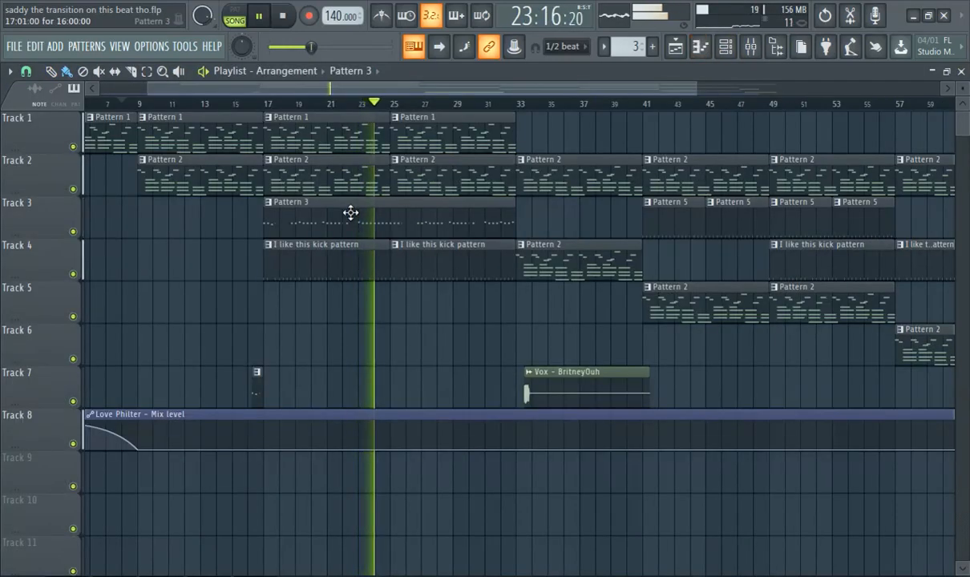
left_click(724, 48)
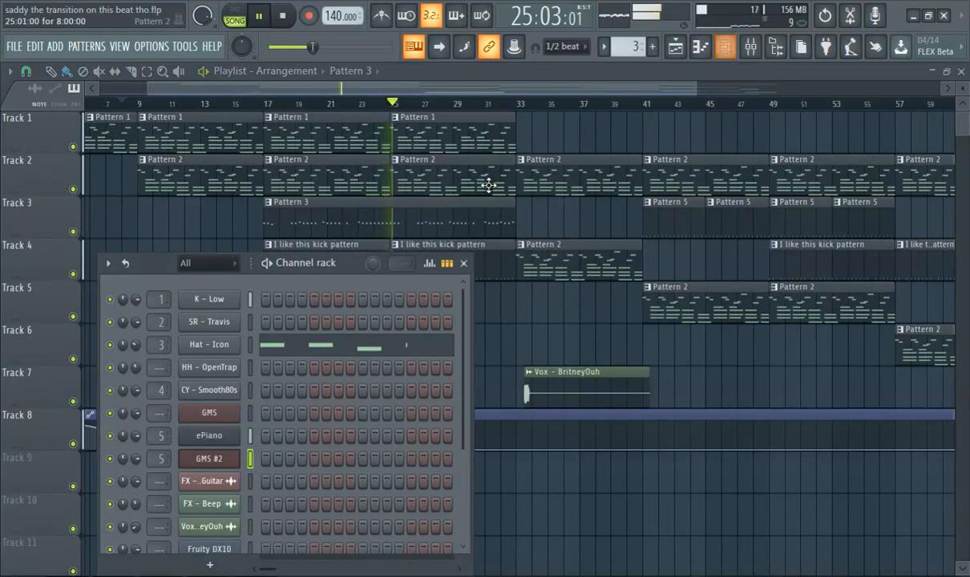
left_click(210, 345)
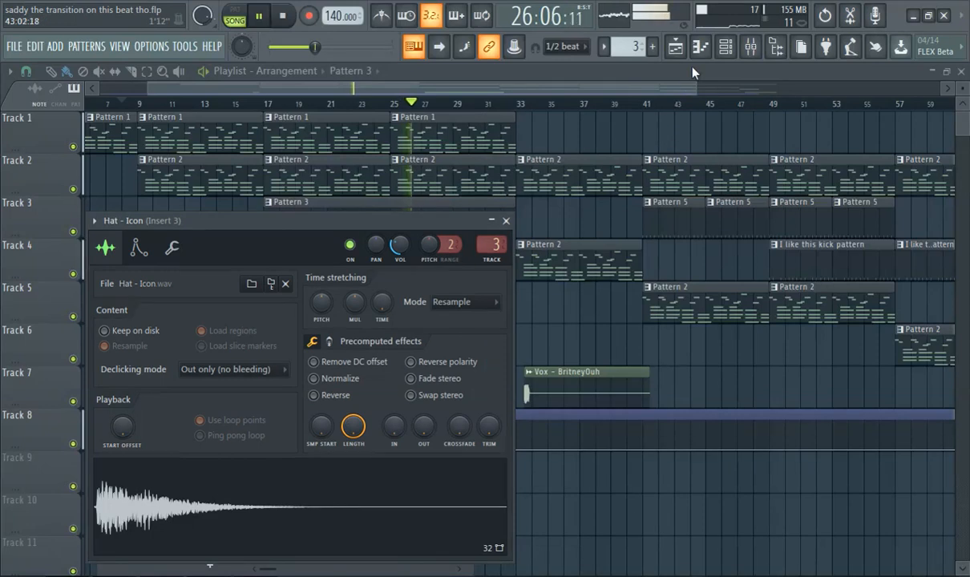
left_click(711, 55)
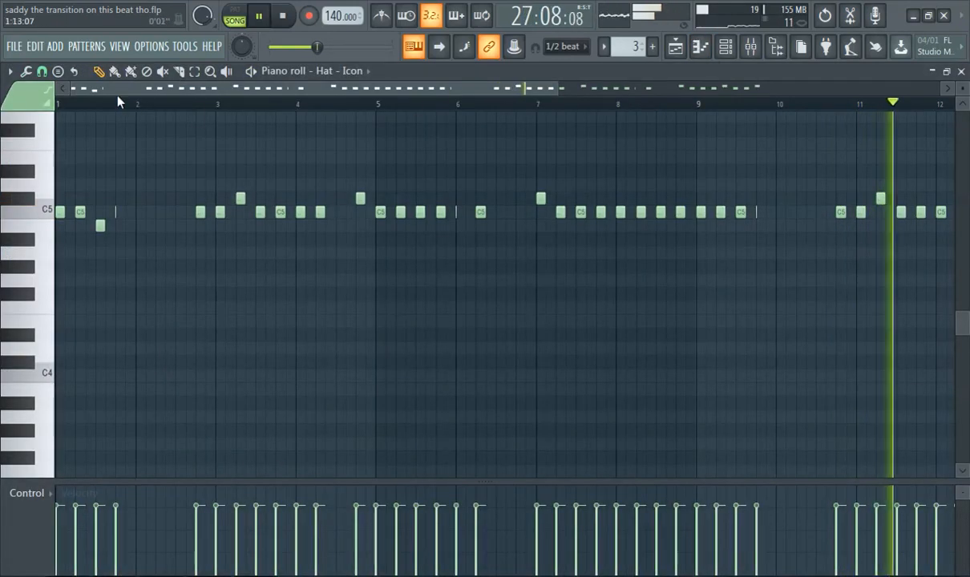
Replay the arrangement from just before bar 17 and examine Pattern 3's Hat - Icon notes from bar 1 through bar 16.
left_click(675, 51)
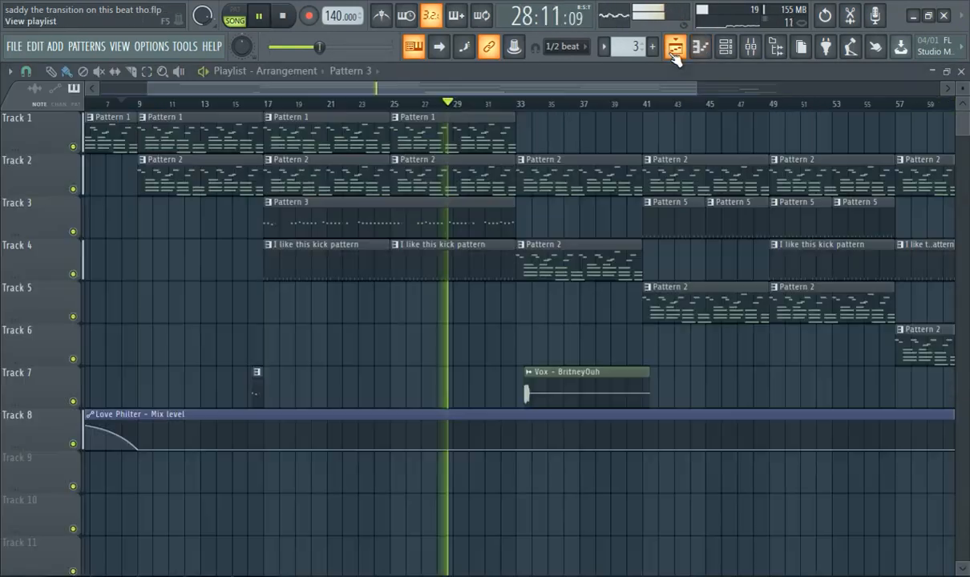
left_click(244, 106)
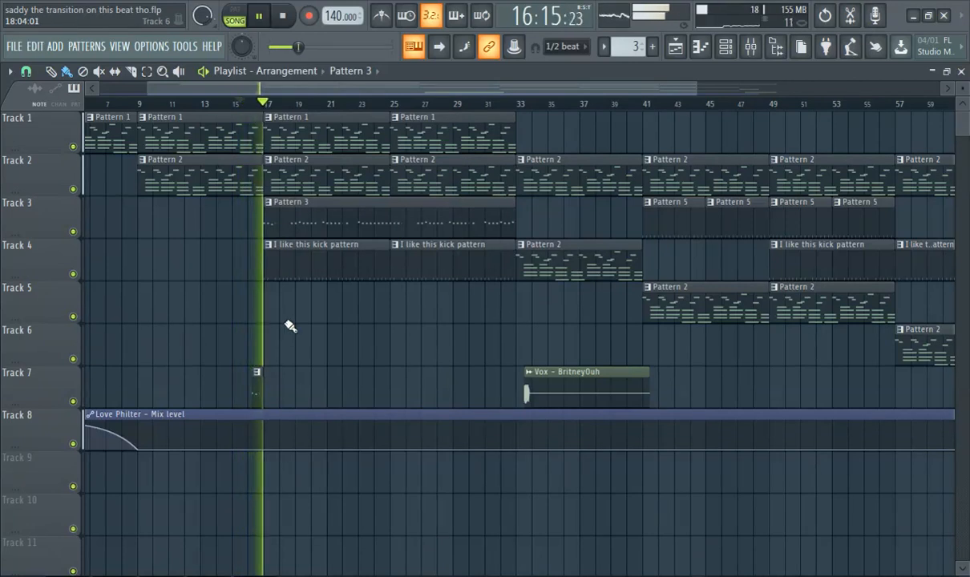
double_click(290, 215)
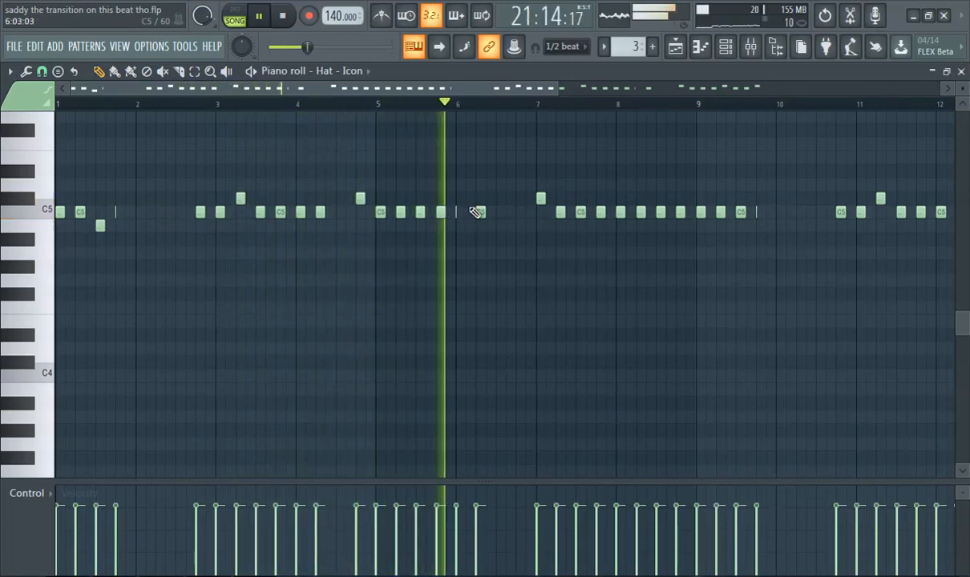
left_click_drag(433, 89, 561, 100)
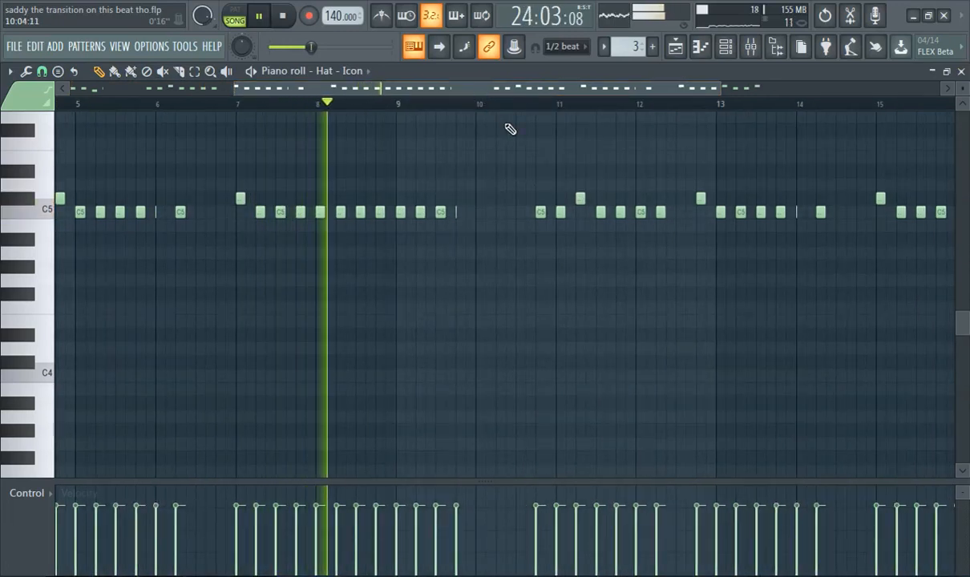
scroll(593, 158, "up", 3)
scroll(615, 166, "down", 2)
left_click_drag(516, 88, 650, 55)
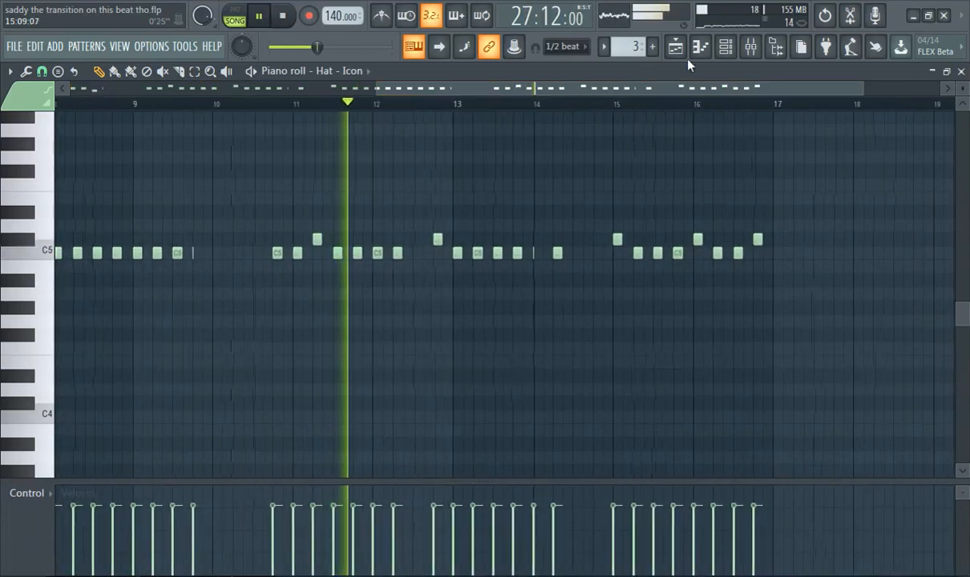
Select the "I like this kick pattern" clip in the playlist and view its channels and the Hat - Icon sampler settings.
left_click(675, 45)
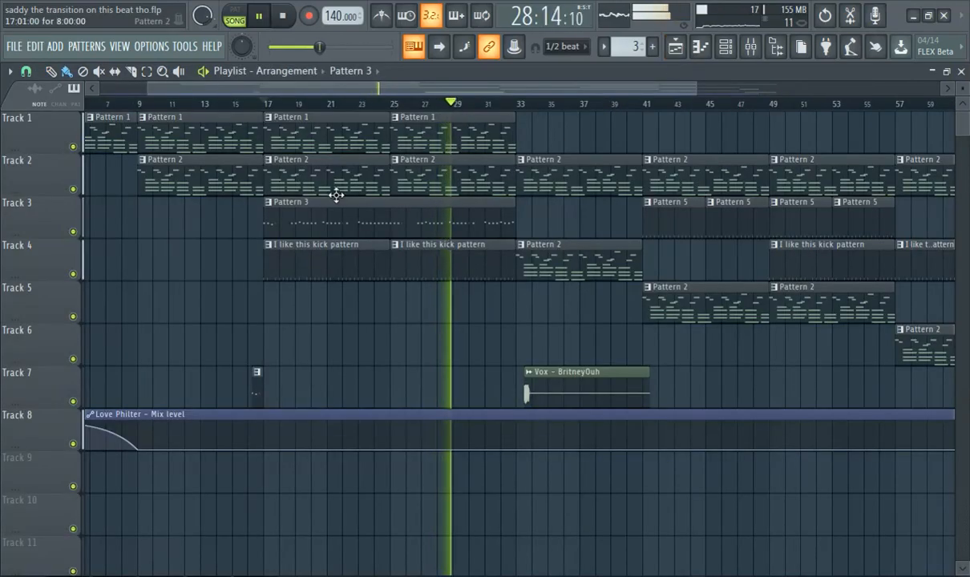
left_click(320, 259)
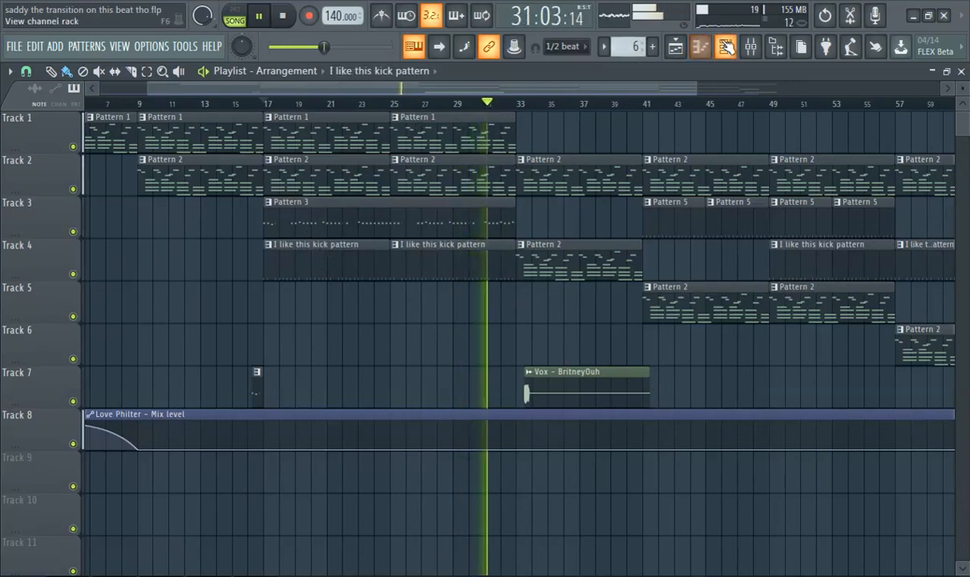
left_click(725, 46)
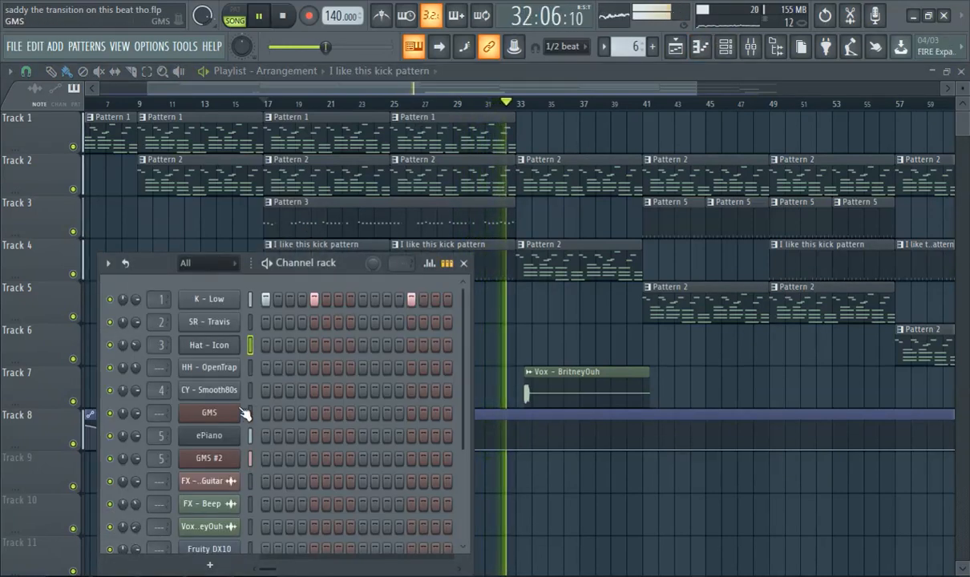
left_click(218, 346)
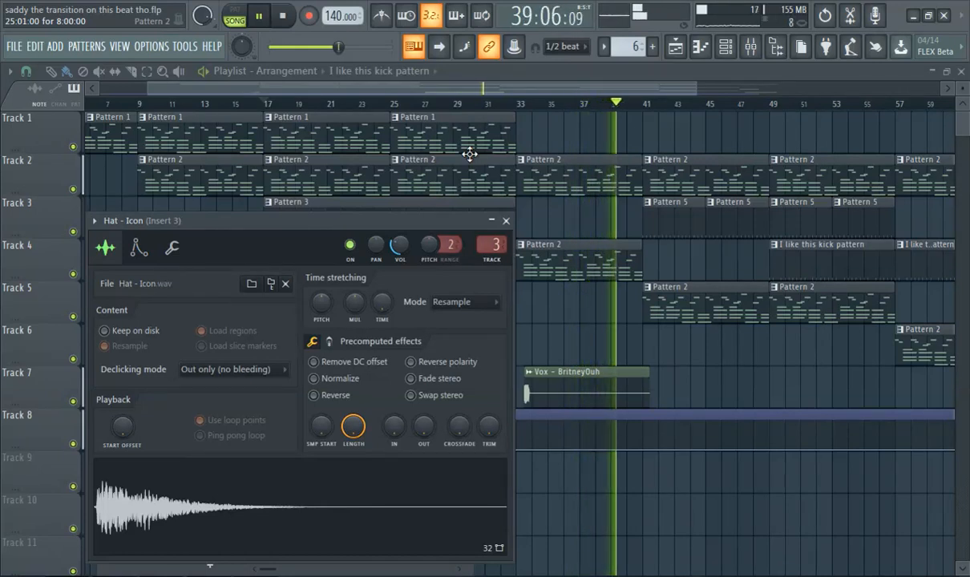
left_click(265, 90)
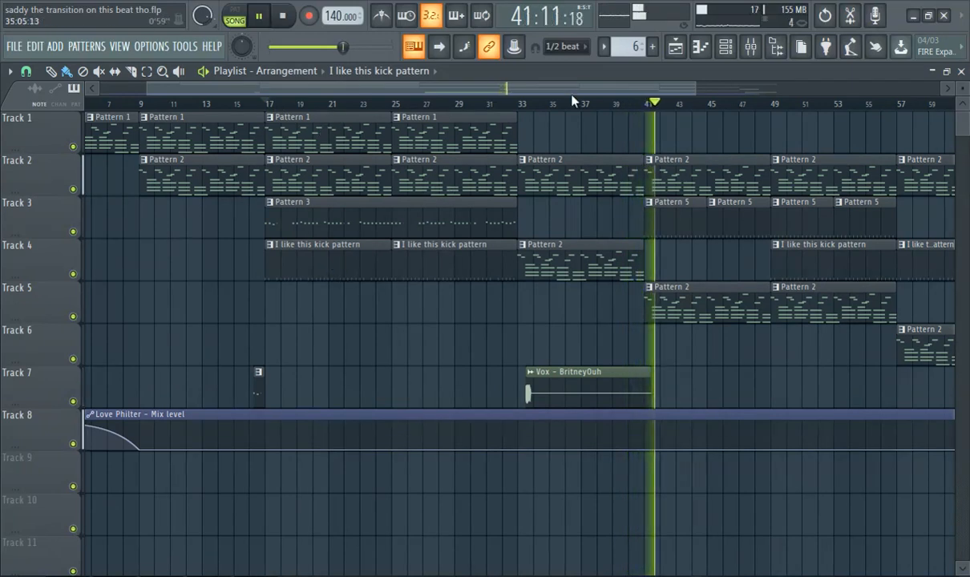
Replay the arrangement from just before bar 17 and widen the channel rack to examine the K - Low and SR - Travis steps.
left_click(728, 46)
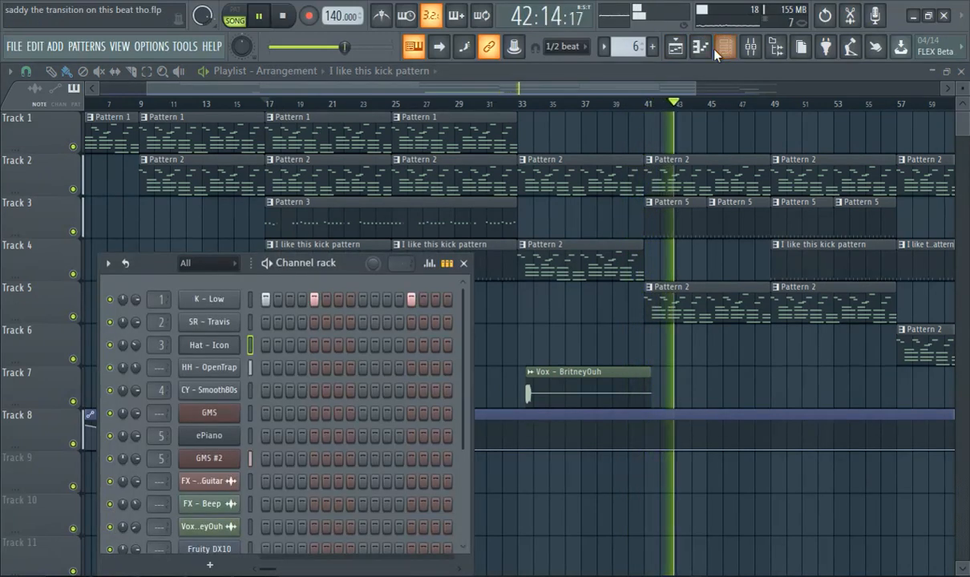
left_click(252, 108)
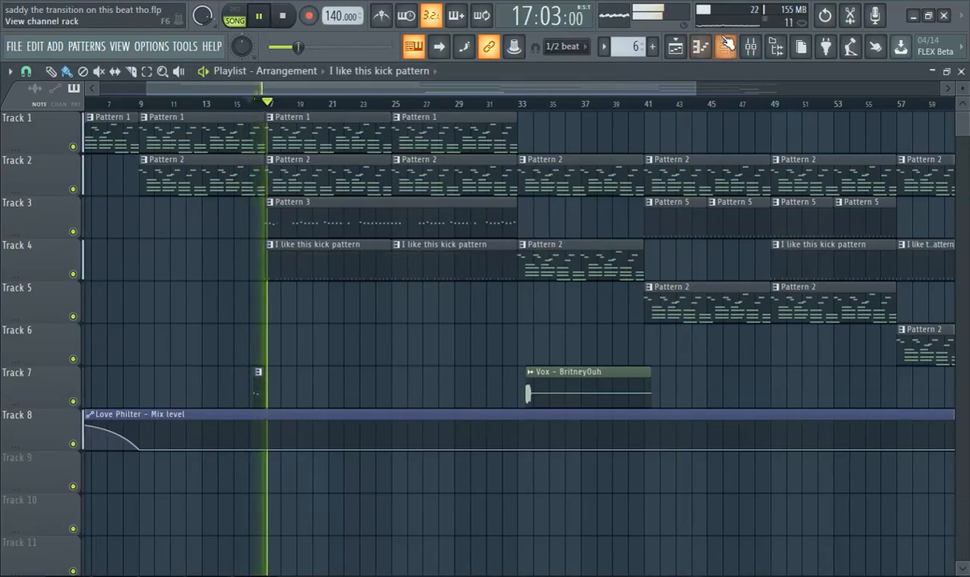
left_click(726, 46)
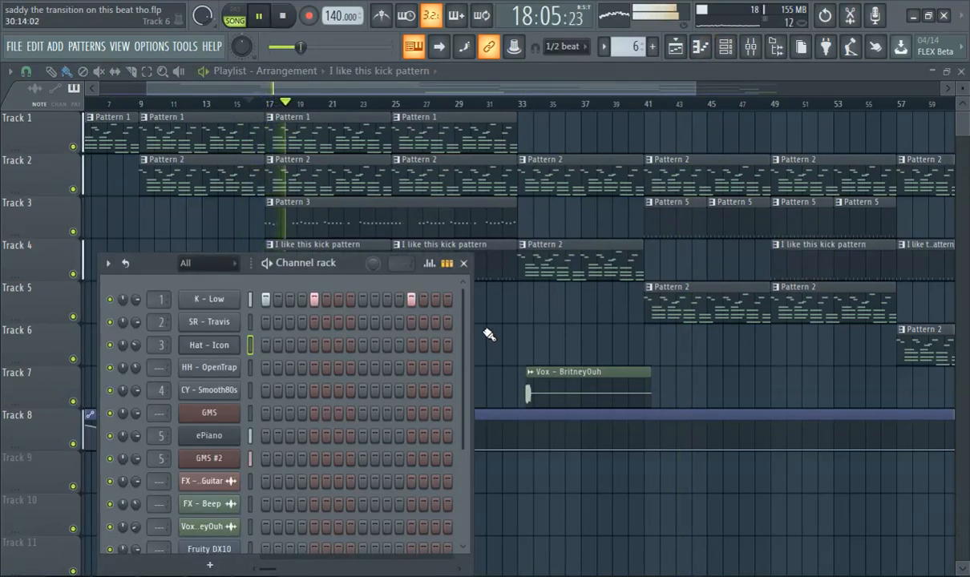
left_click_drag(473, 317, 909, 302)
left_click_drag(713, 268, 556, 207)
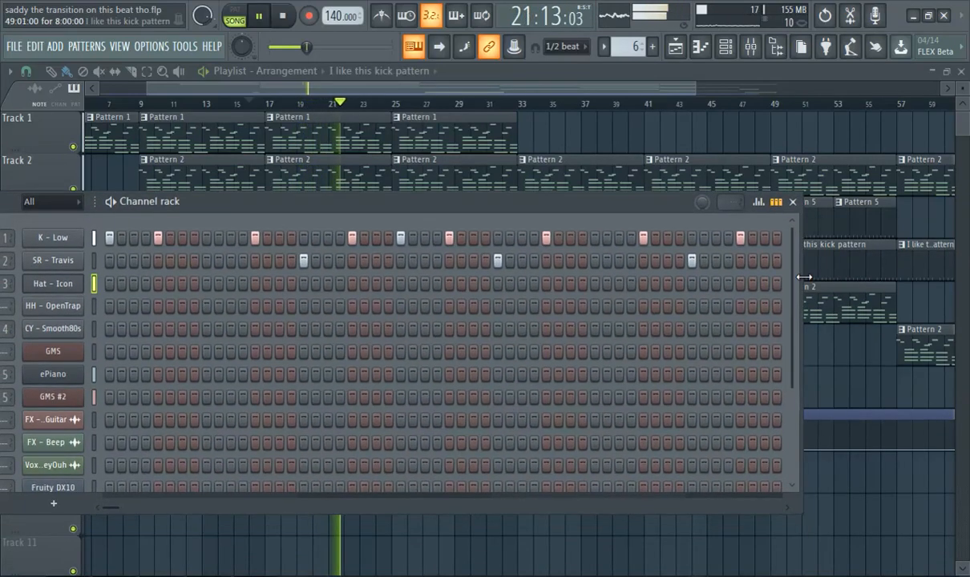
Undo the accidental trim of the "I like this kick pattern" clip at bar 49 and open the pattern's K - Low notes.
key("F6")
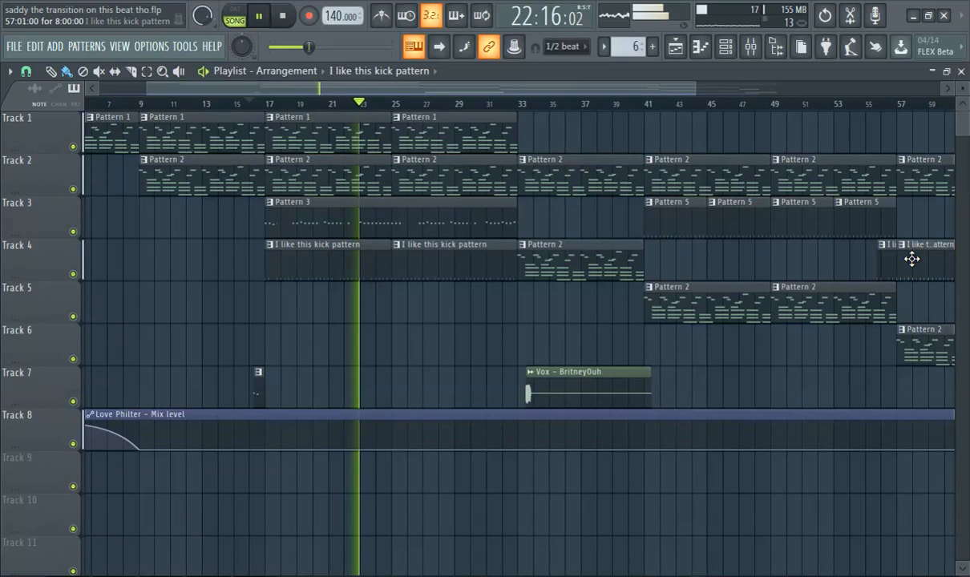
key("ctrl+z")
double_click(314, 255)
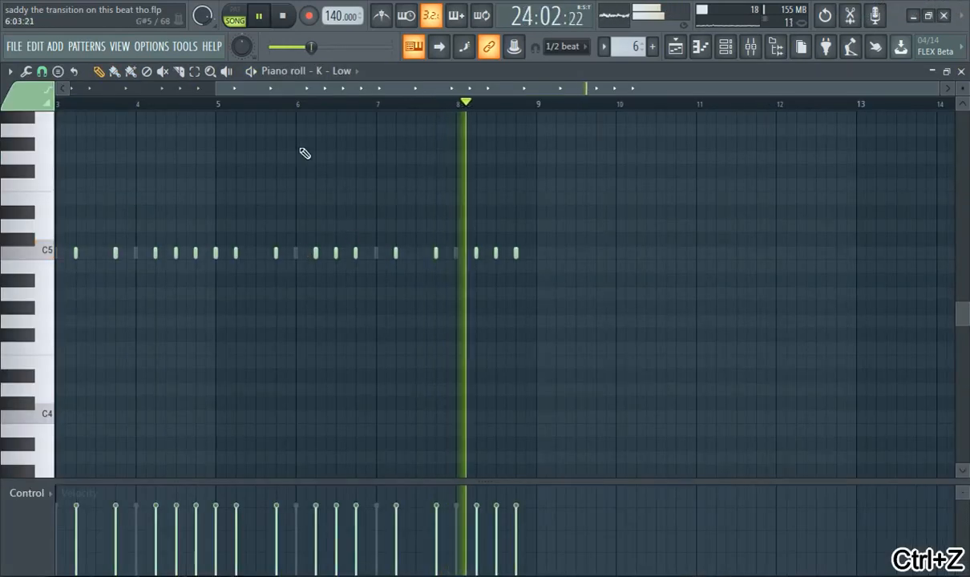
Examine the K - Low notes from bar 1, return to the playlist and replay the arrangement from about bar 29.
scroll(245, 90, "left", 2)
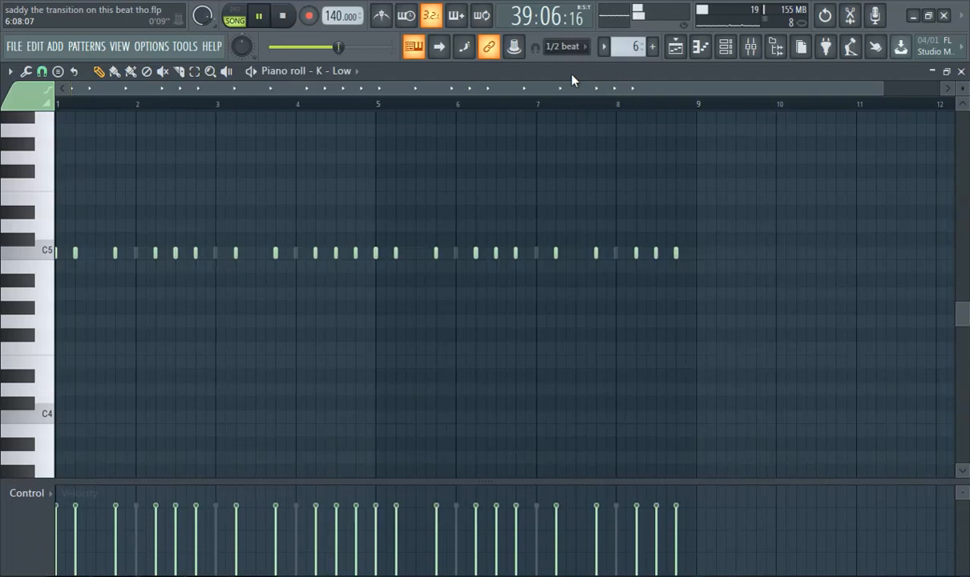
left_click(700, 47)
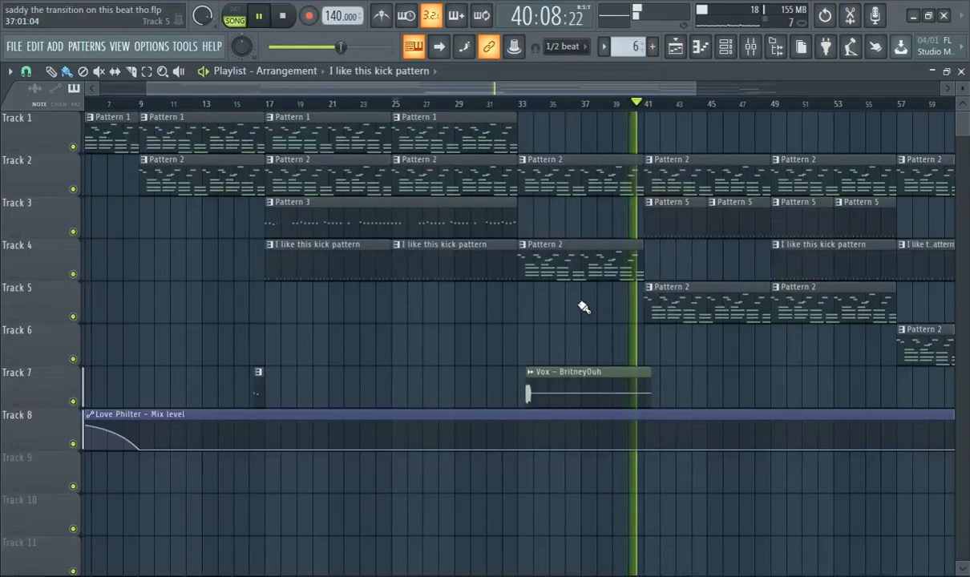
left_click_drag(406, 88, 473, 102)
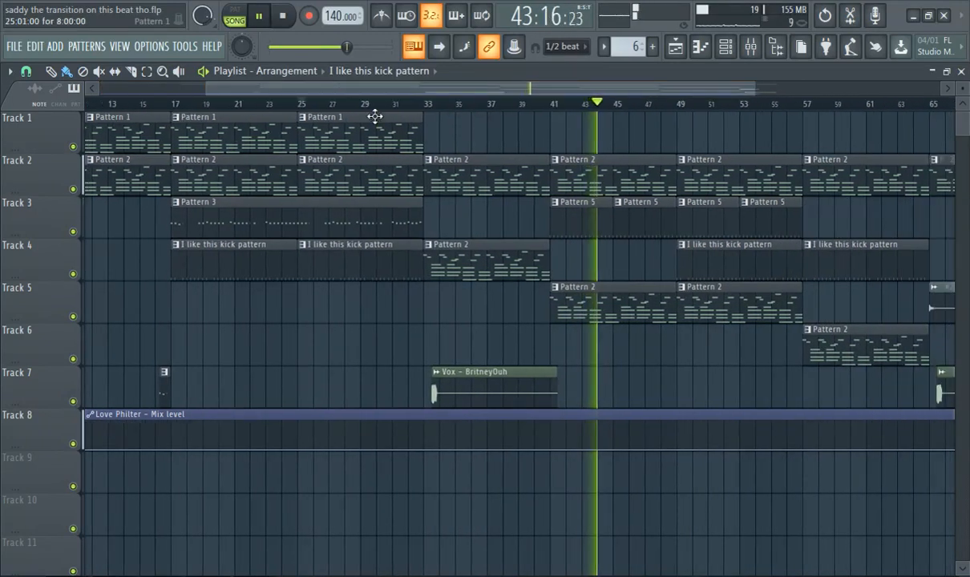
left_click(365, 105)
left_click_drag(383, 87, 411, 104)
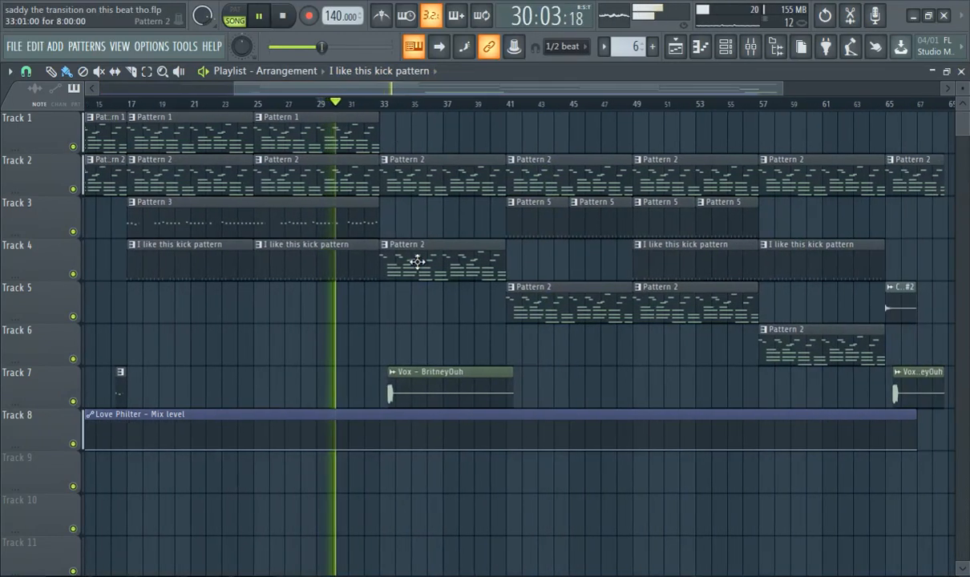
Select Track 2's Pattern 2 clip at bar 33 and examine it alongside the Track 4 copy and the Vox - BritneyOuh clip.
scroll(481, 317, "up", 5)
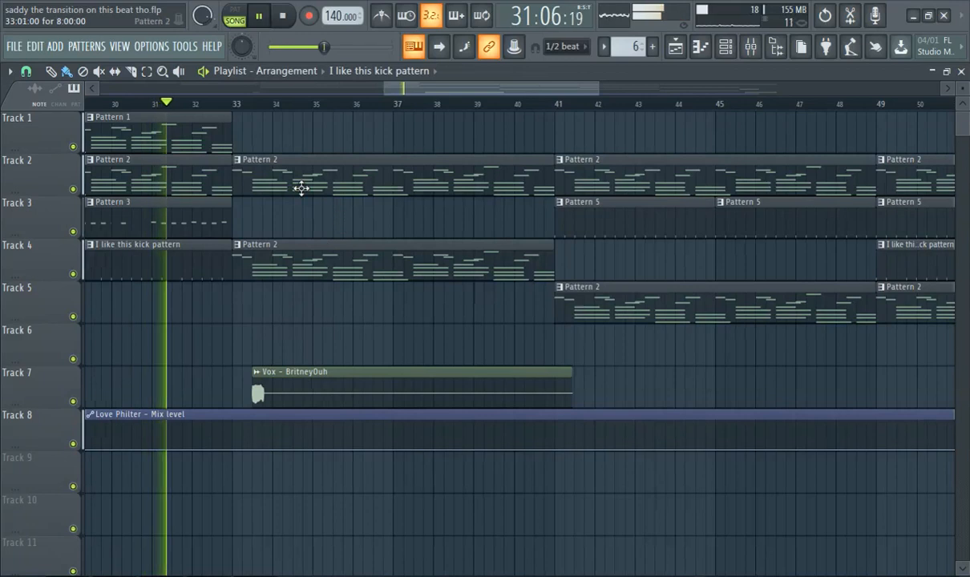
left_click(295, 181)
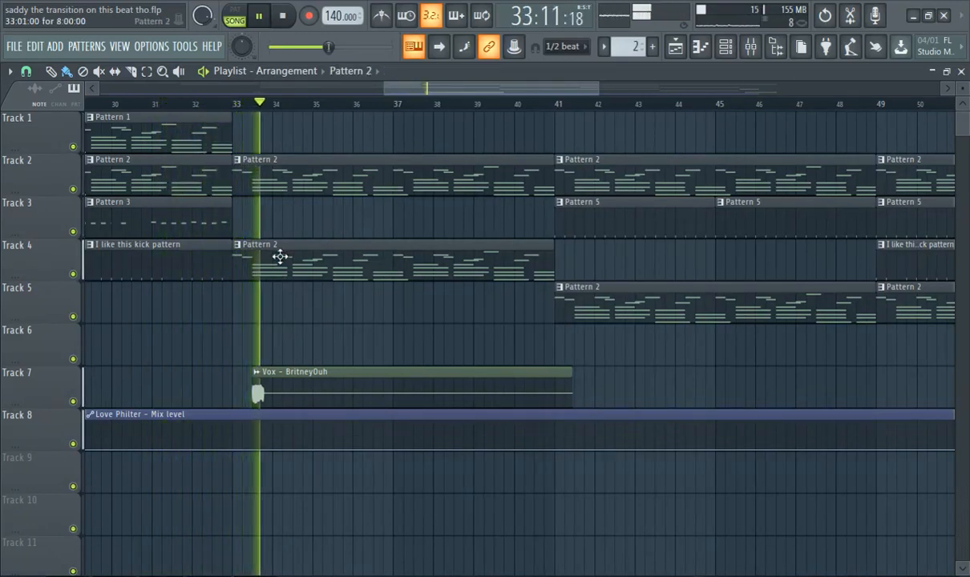
scroll(293, 389, "up", 3)
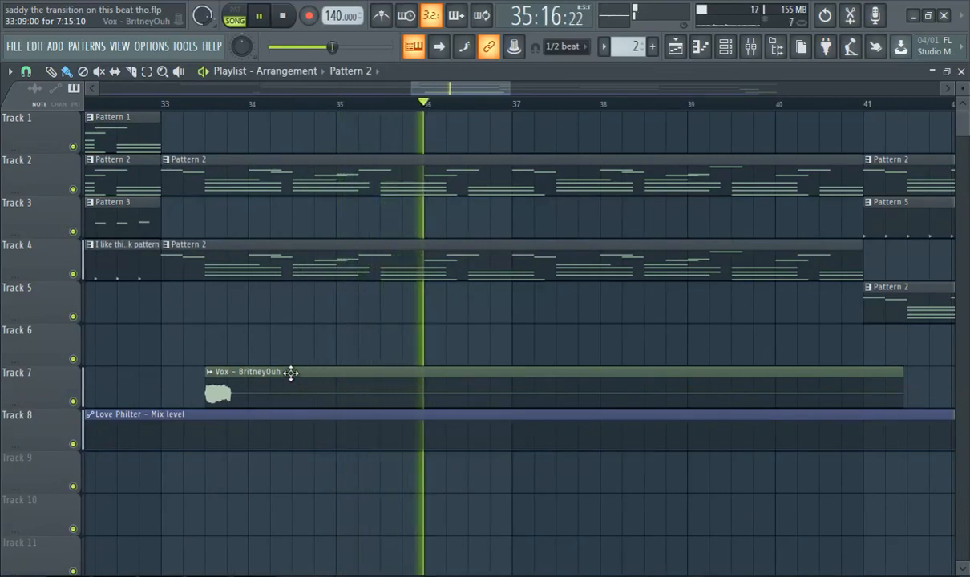
scroll(649, 275, "down", 2)
scroll(650, 275, "down", 2)
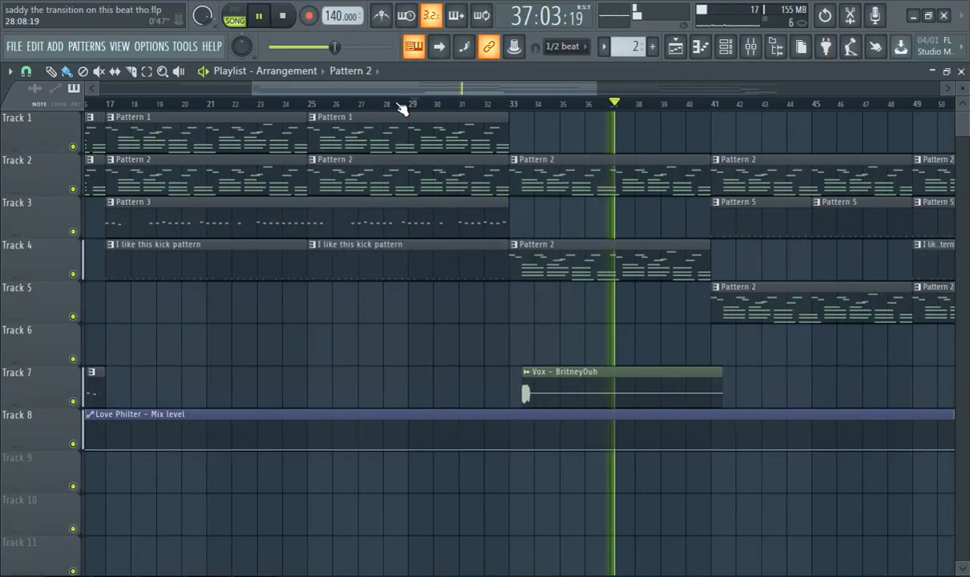
Examine the playlist section from bar 41, where the Pattern 5 clips on Track 3 play with the Pattern 2 clips.
left_click_drag(388, 91, 492, 86)
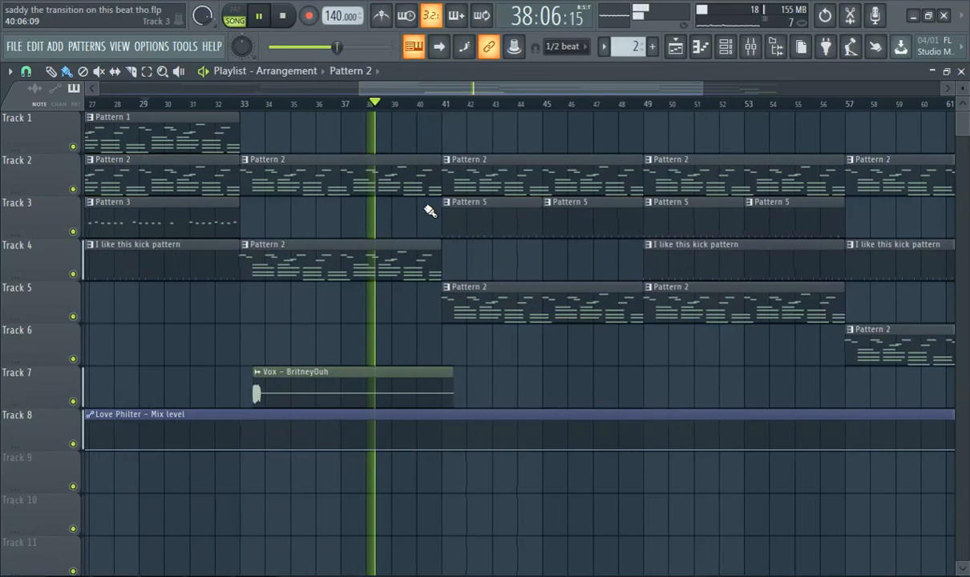
scroll(421, 211, "down", 2)
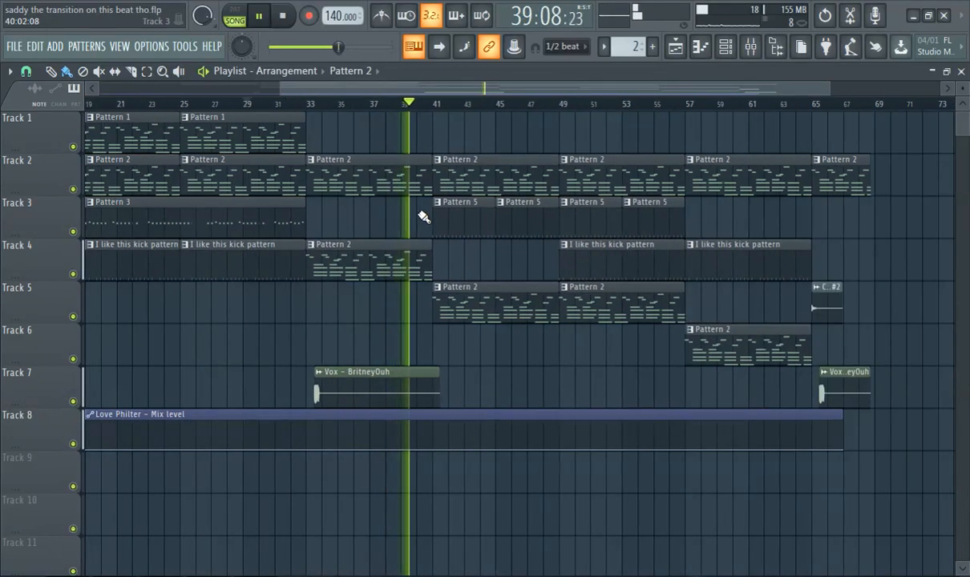
scroll(545, 196, "up", 3)
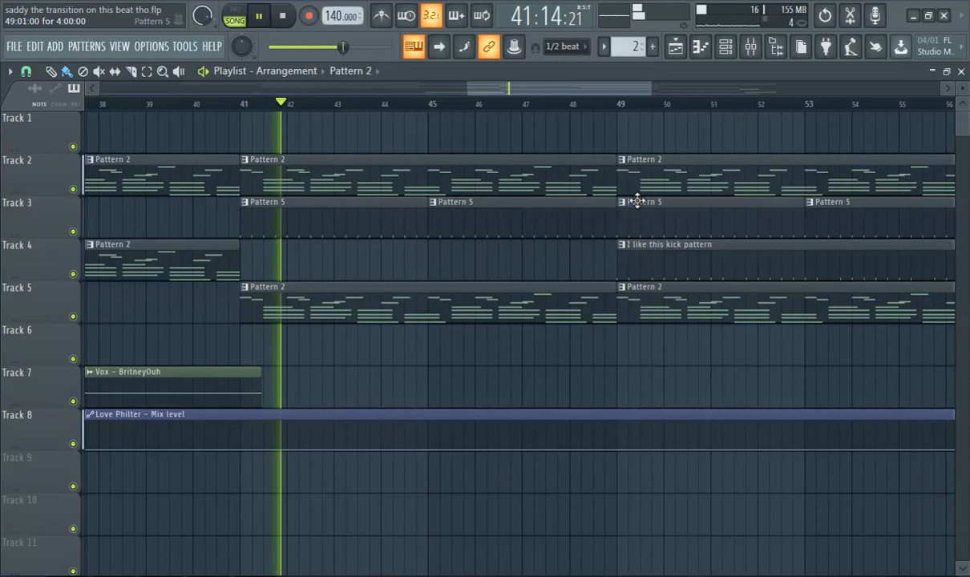
scroll(639, 207, "down", 1)
scroll(639, 207, "down", 1)
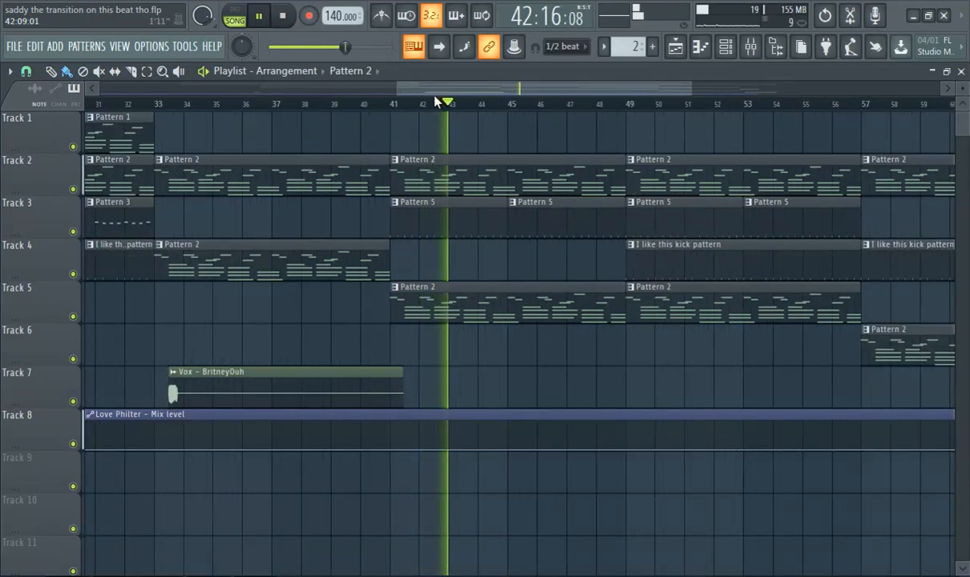
Examine the section from bar 49, comparing the "I like this kick pattern" clips with the Pattern 2 and Pattern 5 clips.
left_click_drag(440, 94, 492, 95)
scroll(471, 170, "down", 3)
scroll(526, 181, "up", 1)
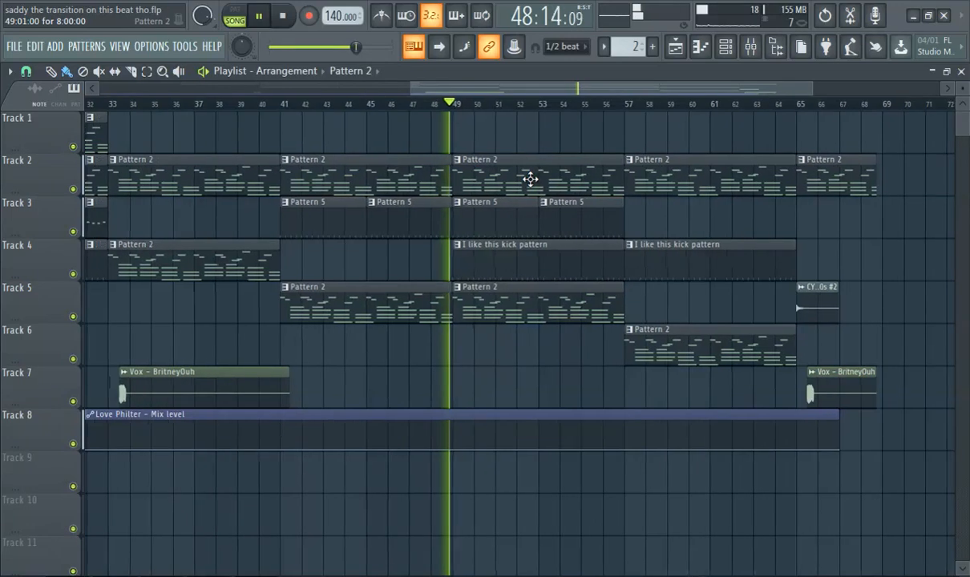
scroll(531, 179, "up", 2)
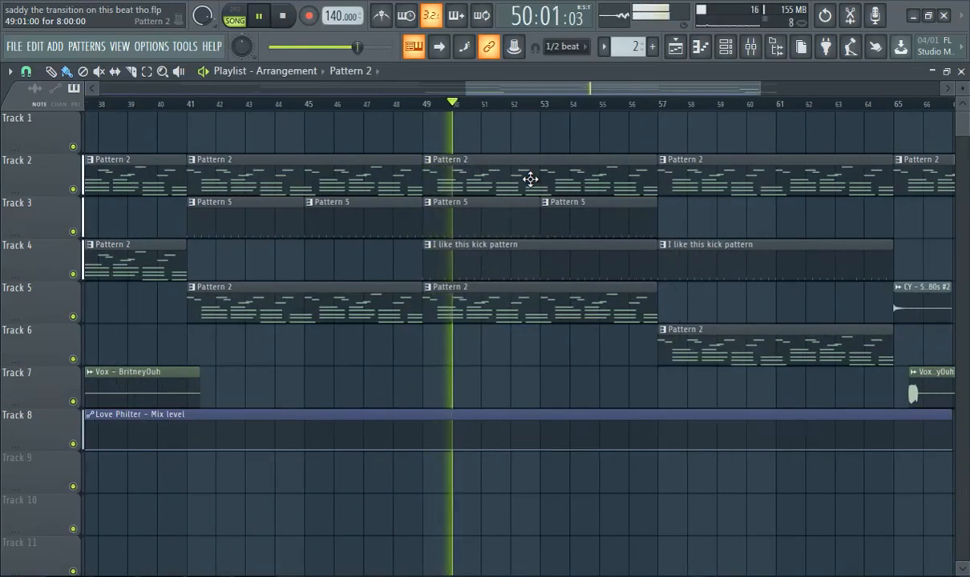
scroll(610, 188, "down", 3)
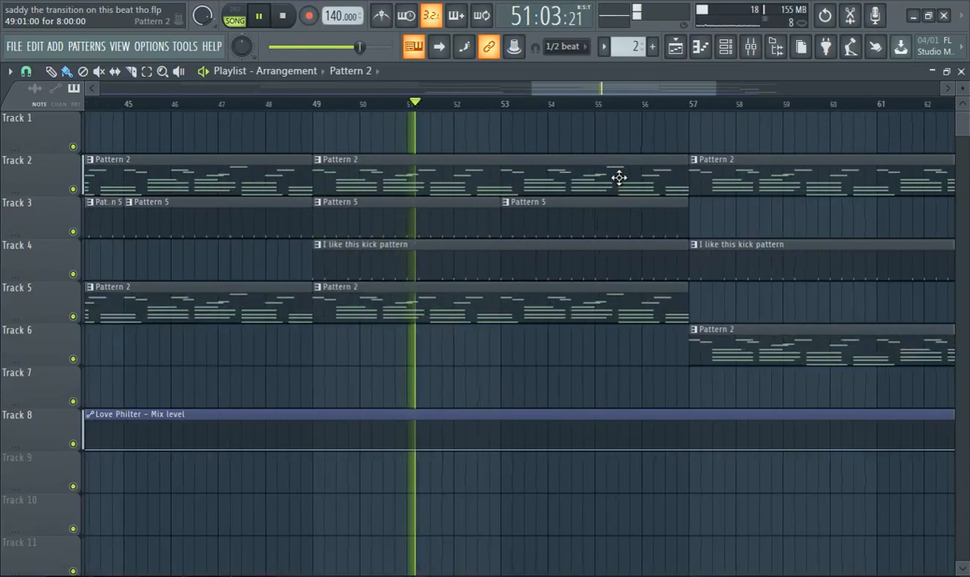
left_click_drag(580, 92, 666, 101)
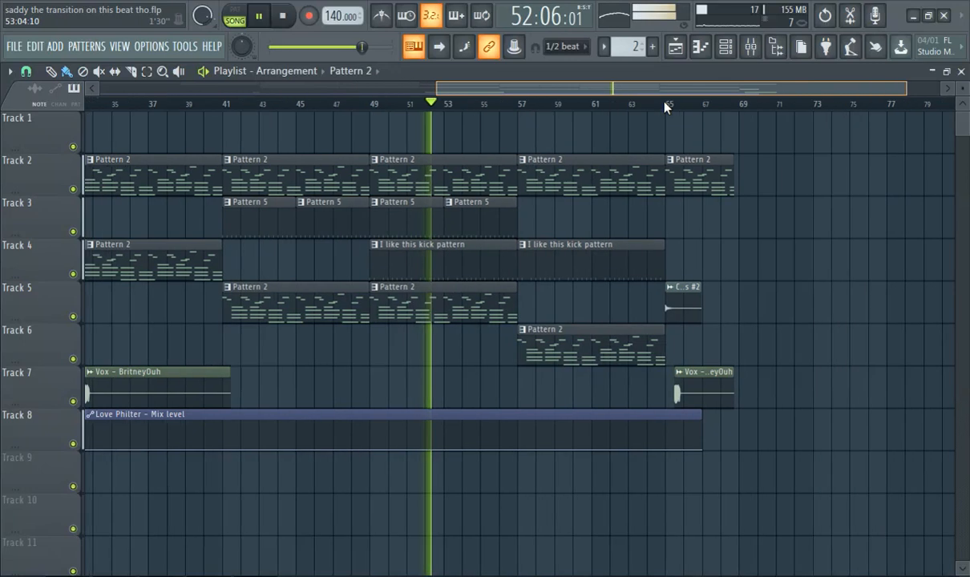
Examine the arrangement's ending from bar 57, including the CY - Smooth80s #2 and last Vox - BritneyOuh clips.
scroll(594, 189, "up", 3)
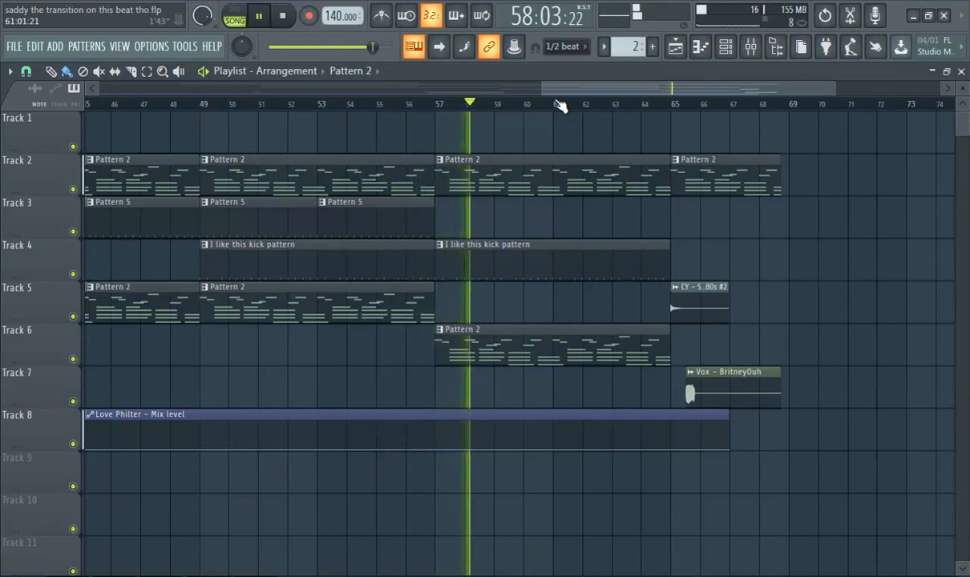
scroll(739, 226, "up", 2)
scroll(739, 225, "up", 2)
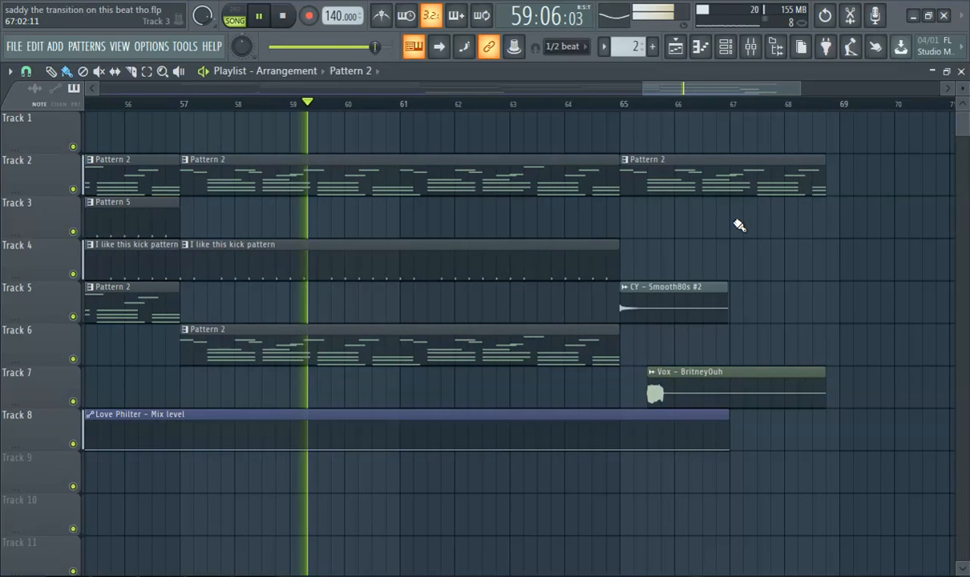
scroll(736, 219, "down", 1)
scroll(665, 228, "up", 1)
scroll(665, 228, "up", 2)
scroll(664, 229, "up", 1)
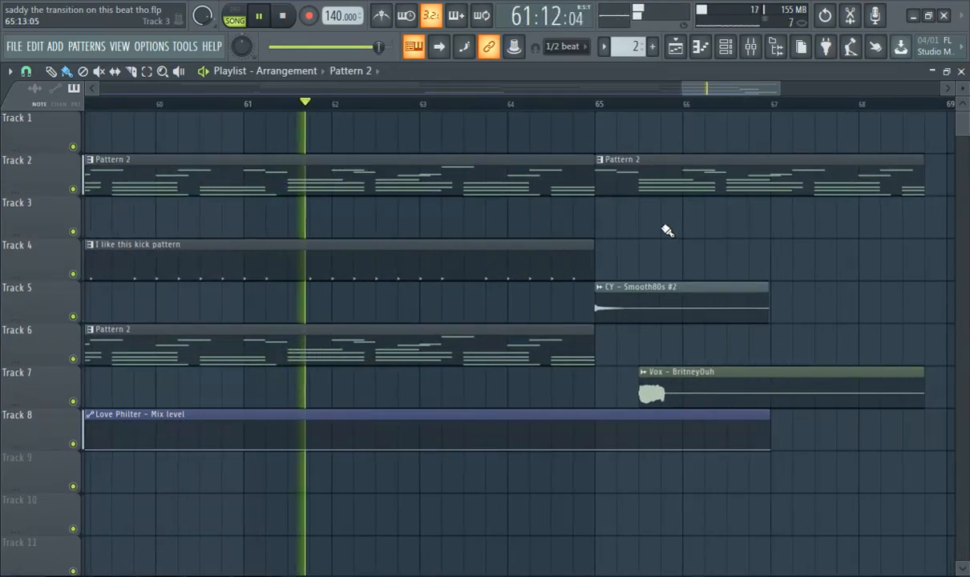
scroll(667, 231, "down", 10)
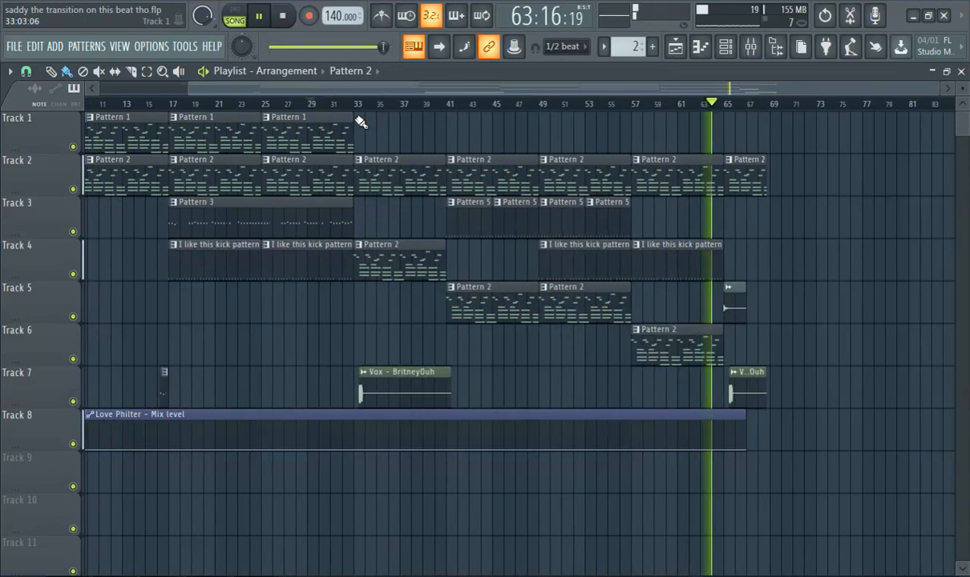
Replay the arrangement from about bar 33 and view Pattern 5's Hat - Icon and HH - OpenTrap steps in the channel rack.
left_click(361, 103)
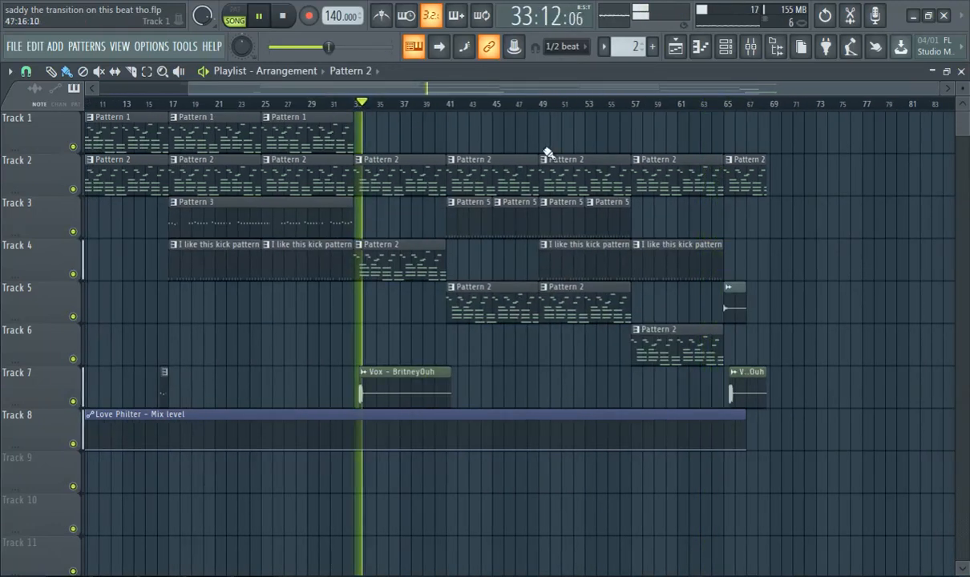
scroll(548, 153, "up", 3)
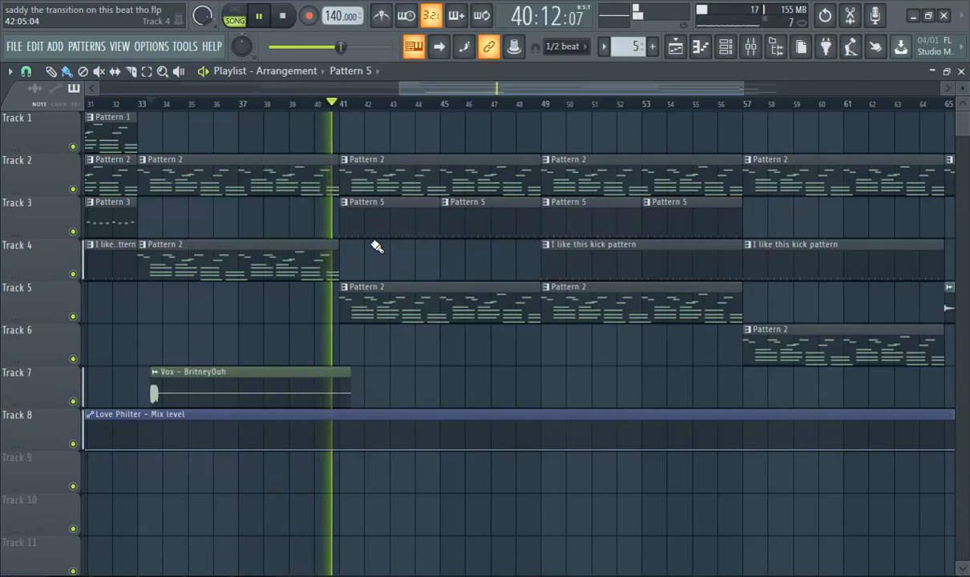
left_click(726, 50)
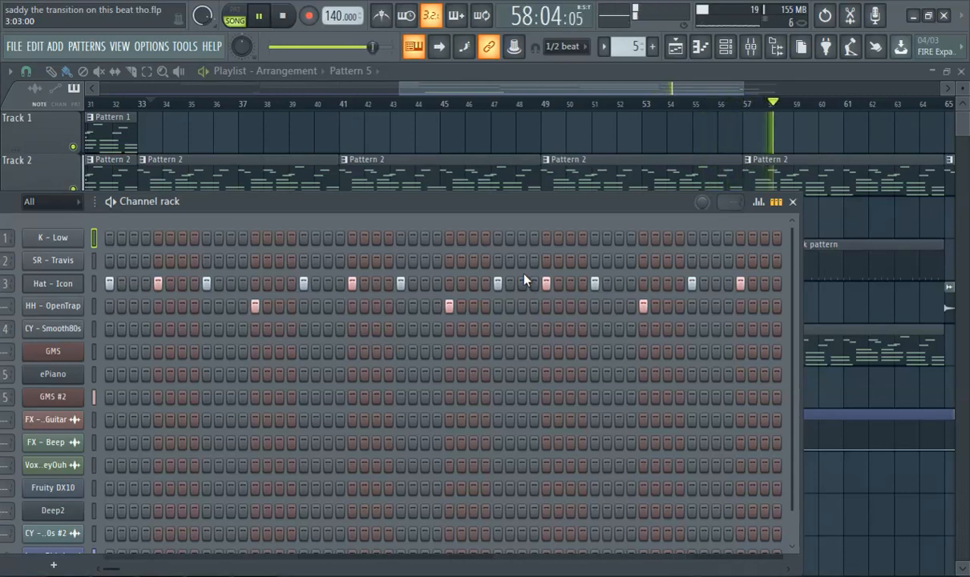
Pause playback just before bar 65 and replay the whole arrangement from bar 1.
left_click_drag(501, 90, 654, 118)
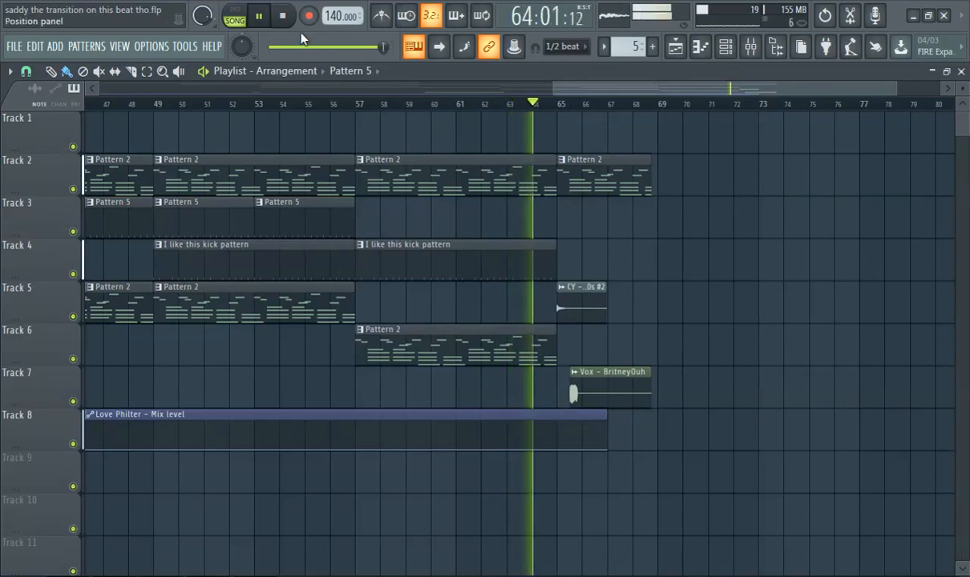
left_click(269, 24)
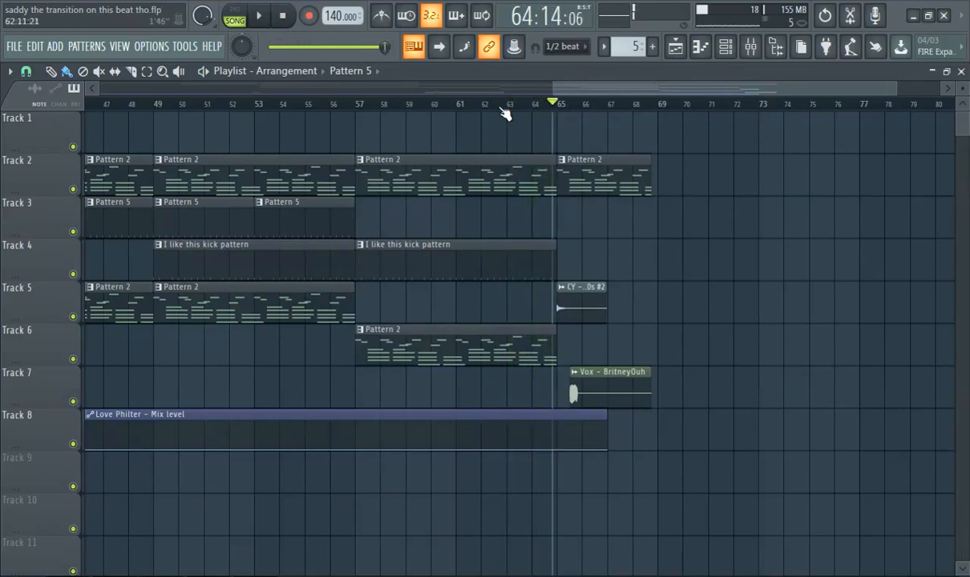
left_click_drag(555, 103, 10, 104)
scroll(341, 284, "down", 4)
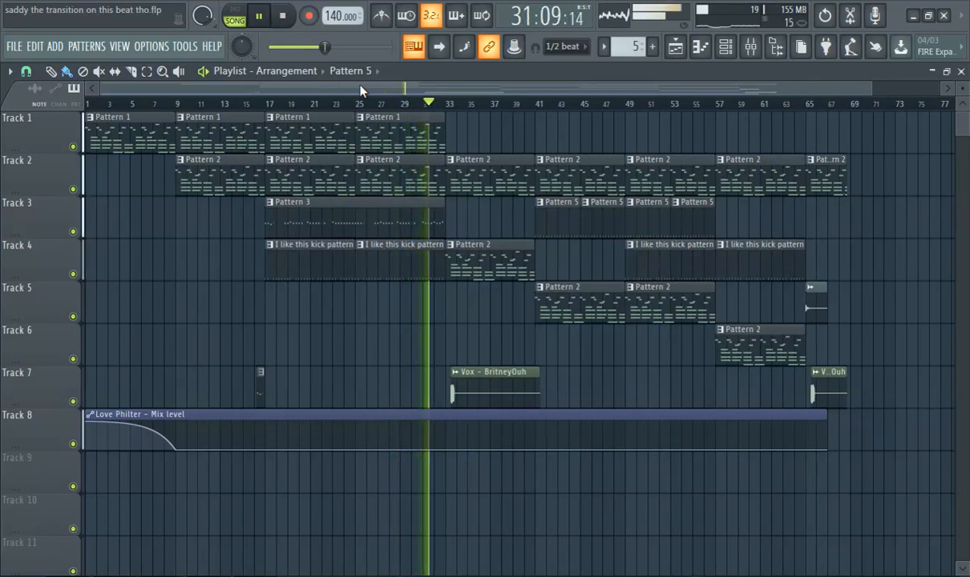
Open the mixer and examine the Fruity parametric EQ 2 curve on Insert 1.
left_click(700, 45)
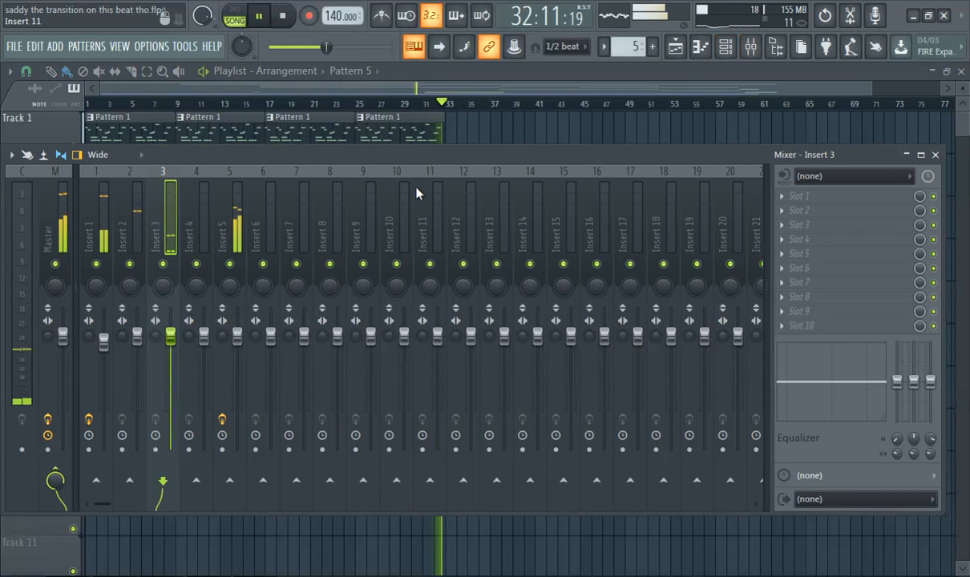
left_click(107, 223)
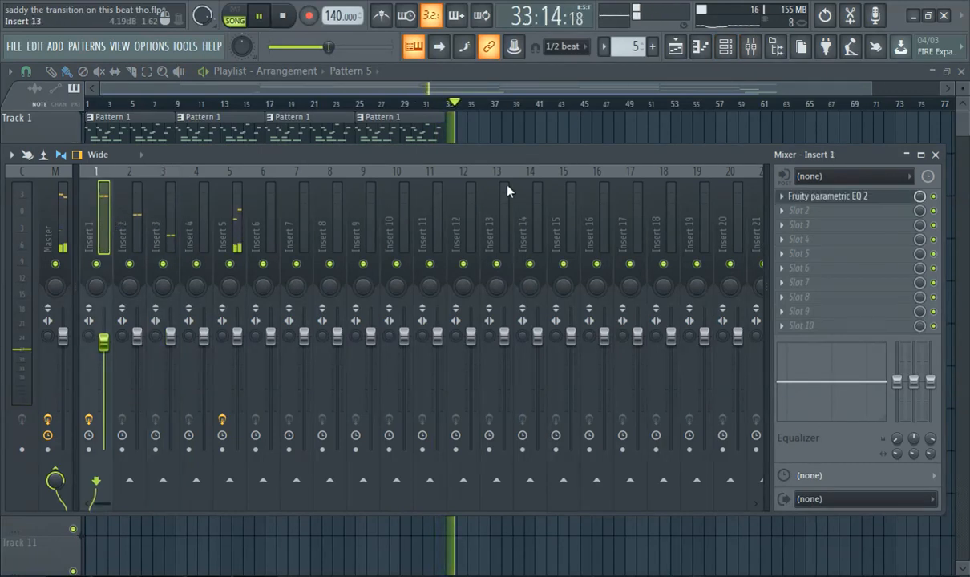
left_click(842, 198)
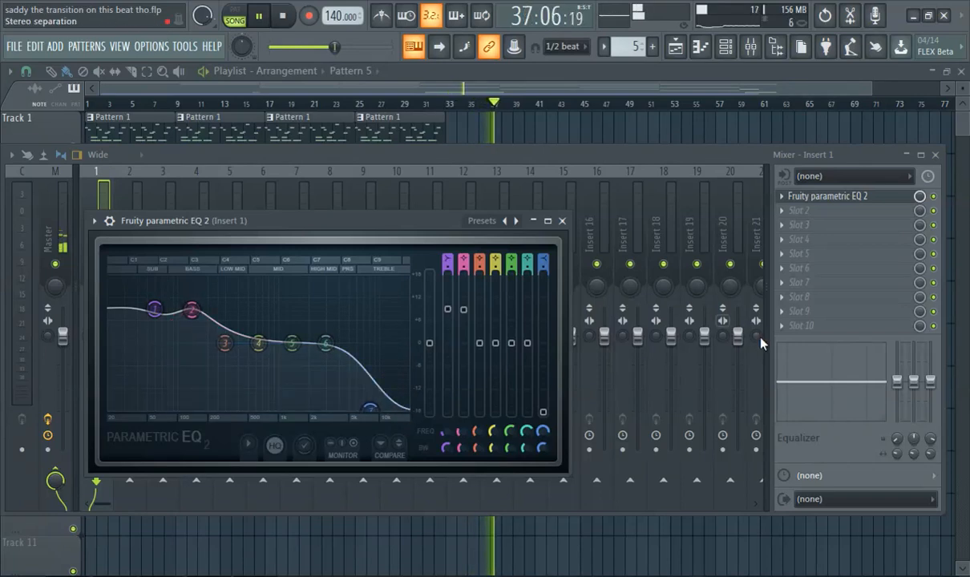
left_click(562, 220)
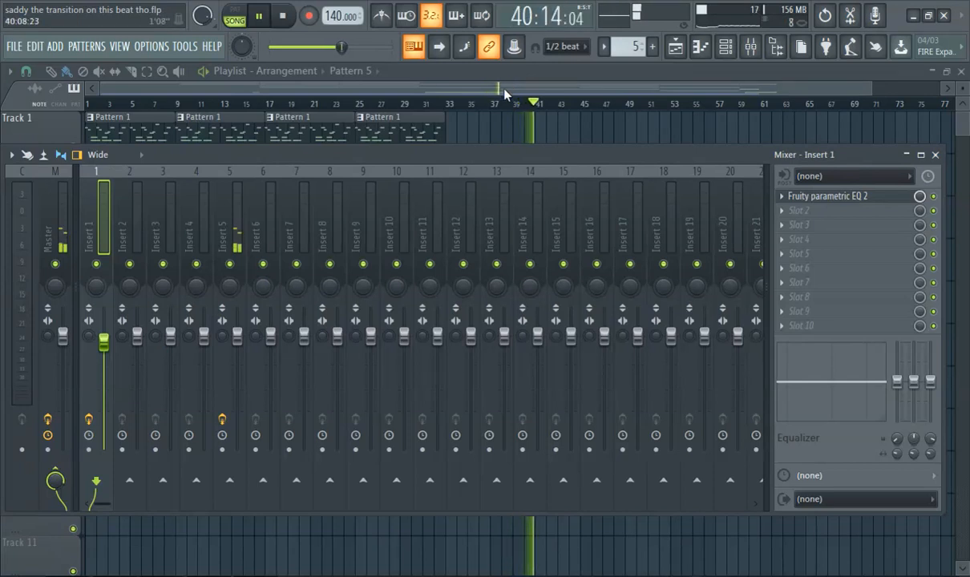
Check the mixer's effect slots from Insert 2 onward, return to Insert 5 to view its Fruity Convolver slot, and close the mixer.
key("F9")
left_click(752, 49)
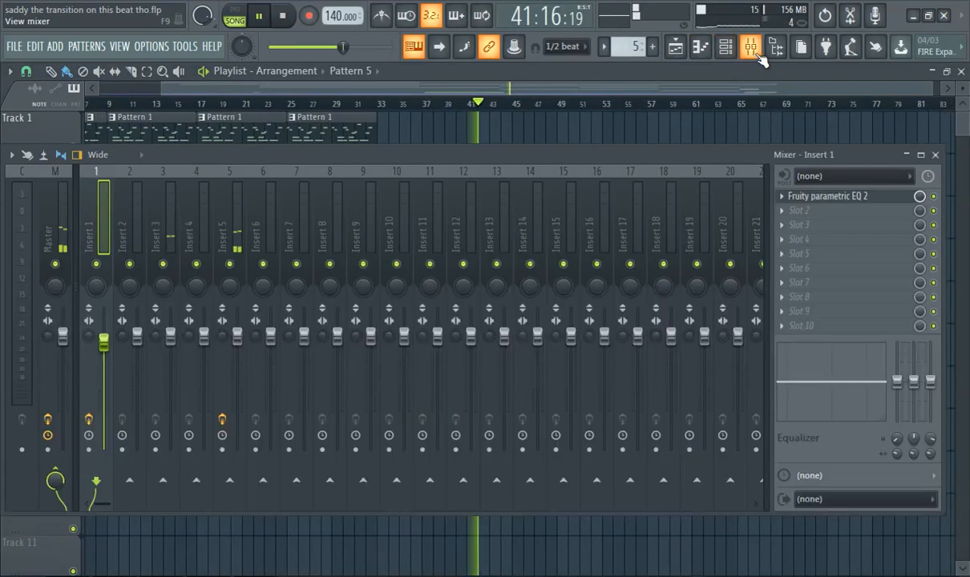
left_click(136, 234)
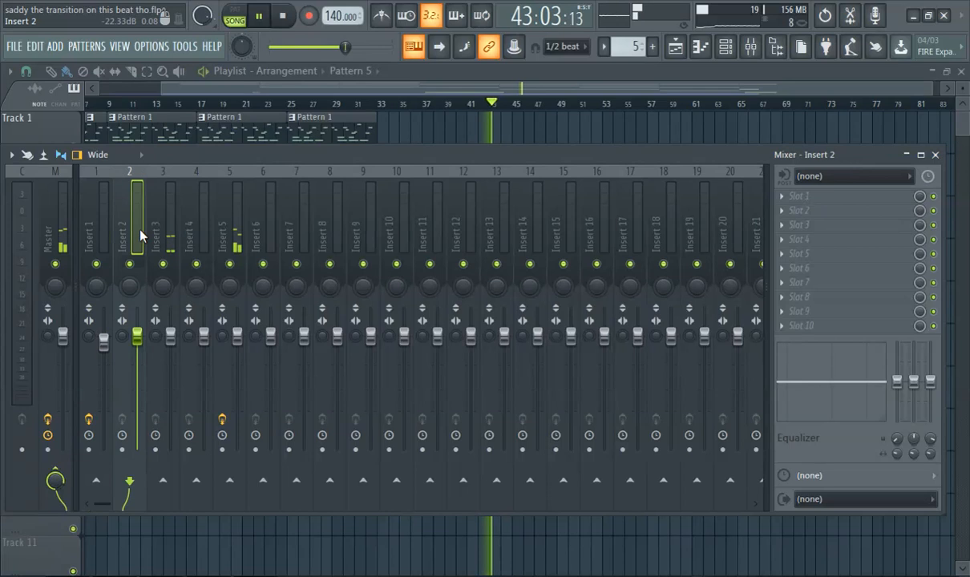
key("Right")
key("Right")
key("Right")
key("Right")
key("Right")
key("Right")
key("Left")
key("Left")
key("Left")
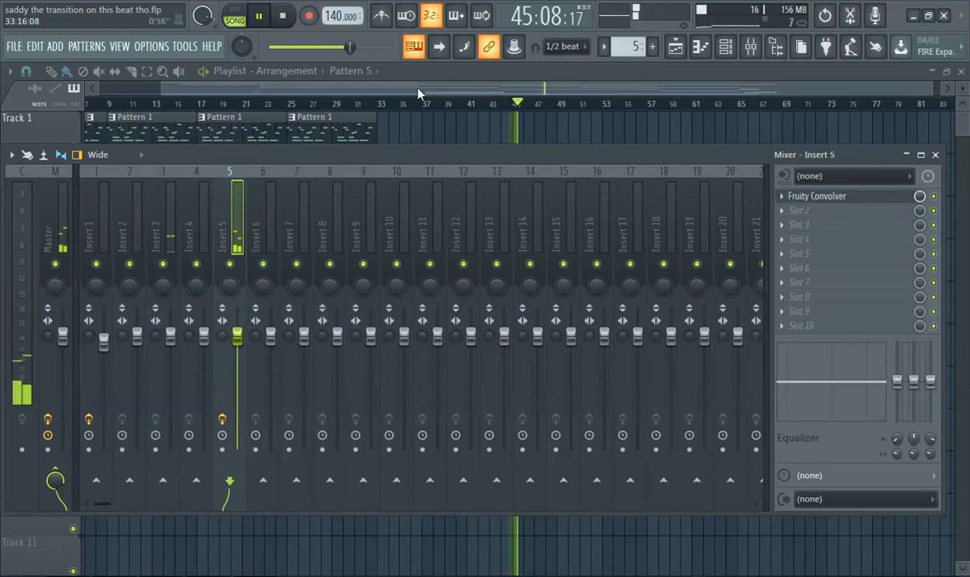
key("F9")
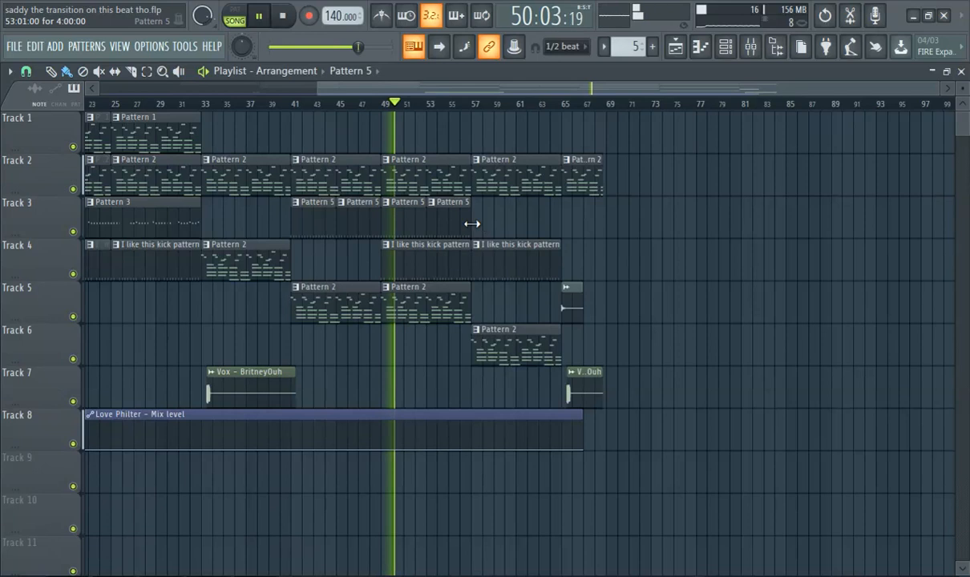
Follow the playback through the closing bars and examine the final Pattern 2, cymbal and vox clips after bar 65.
scroll(492, 288, "up", 3)
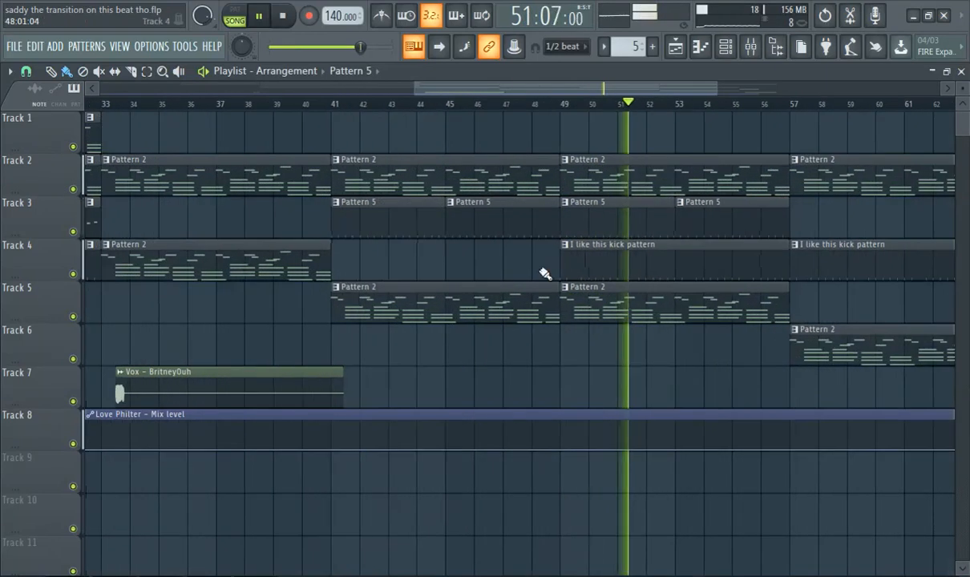
left_click_drag(517, 86, 638, 100)
scroll(639, 251, "down", 2)
scroll(634, 261, "up", 1)
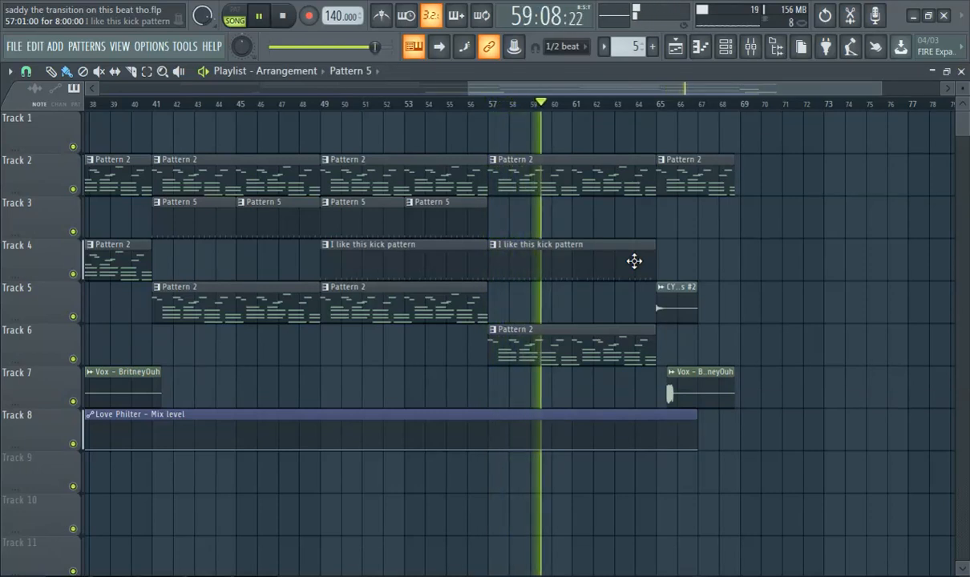
scroll(718, 442, "down", 4)
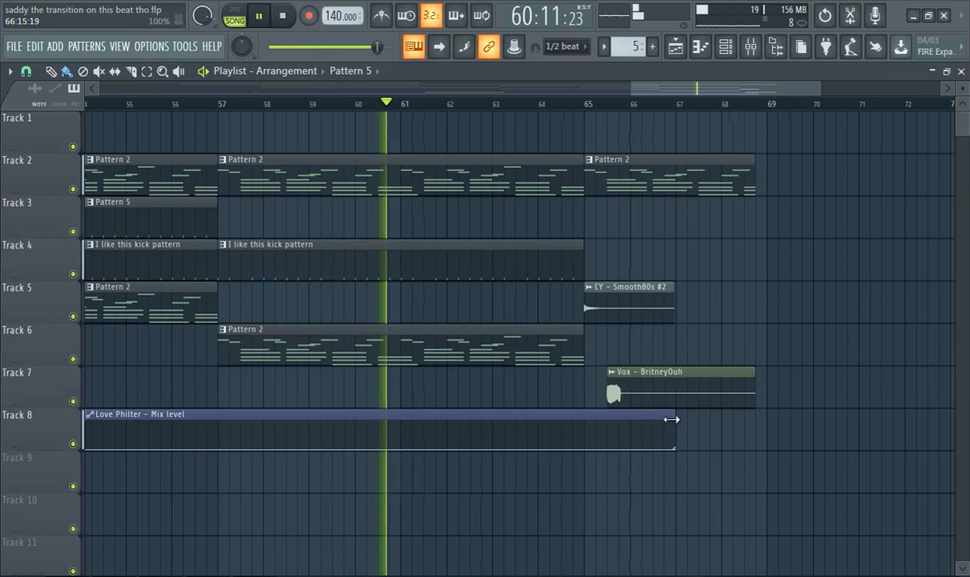
scroll(590, 382, "up", 5)
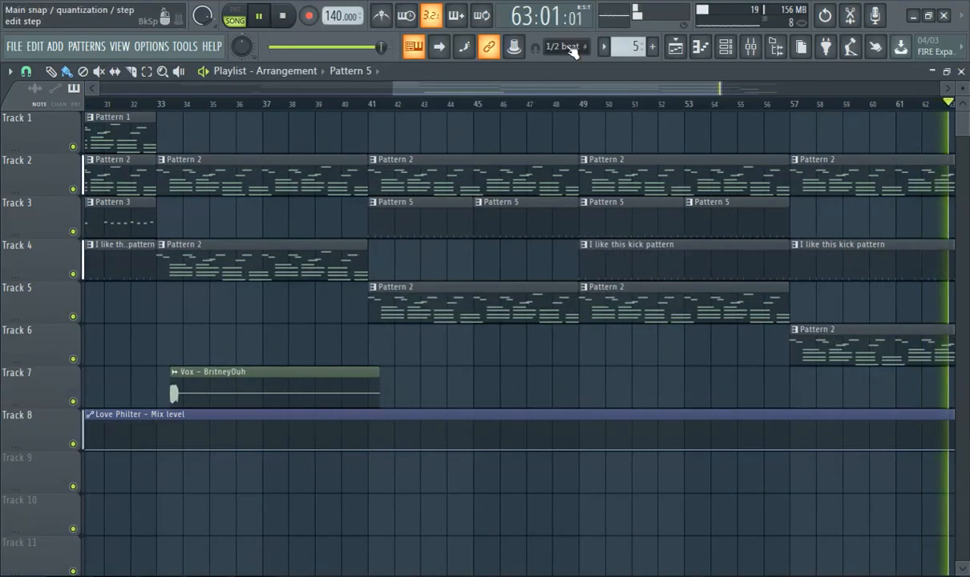
left_click_drag(531, 93, 732, 127)
scroll(502, 277, "up", 8)
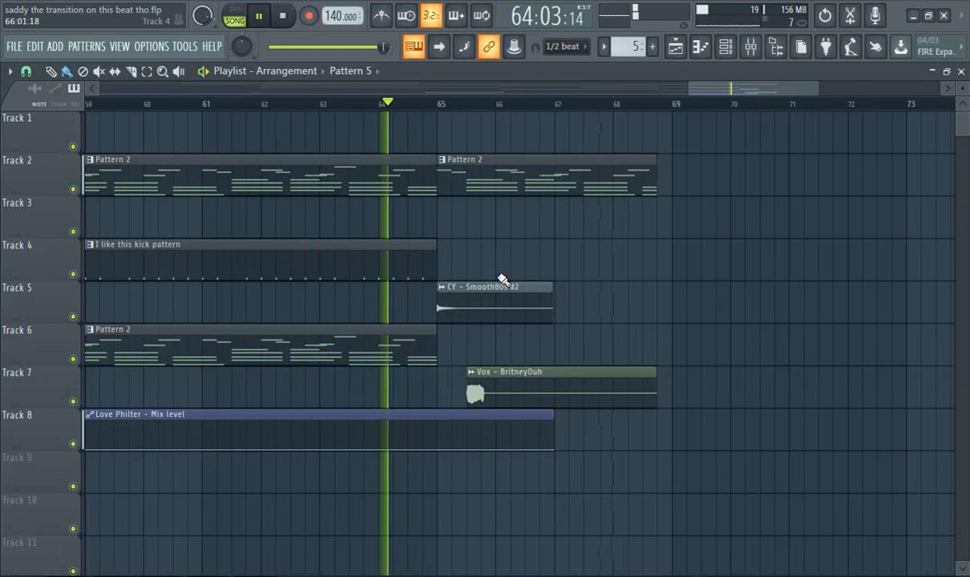